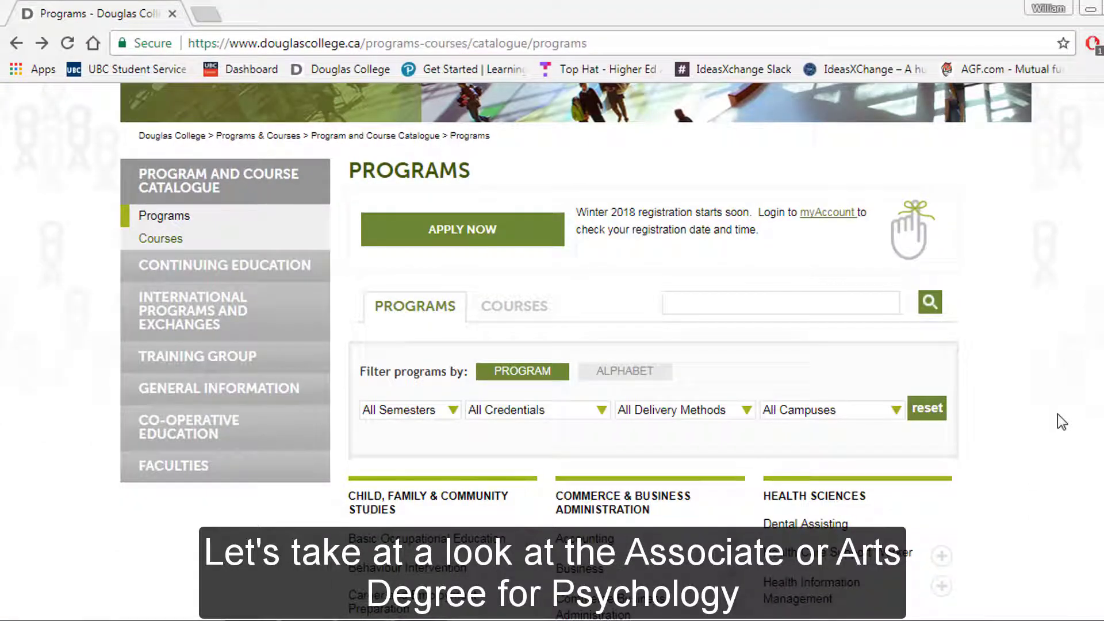
Step: Open the Psychology (Associate of Arts - Pre-Bachelor's) program and examine its program requirements and curriculum framework
scroll(1058, 414, "down", 8)
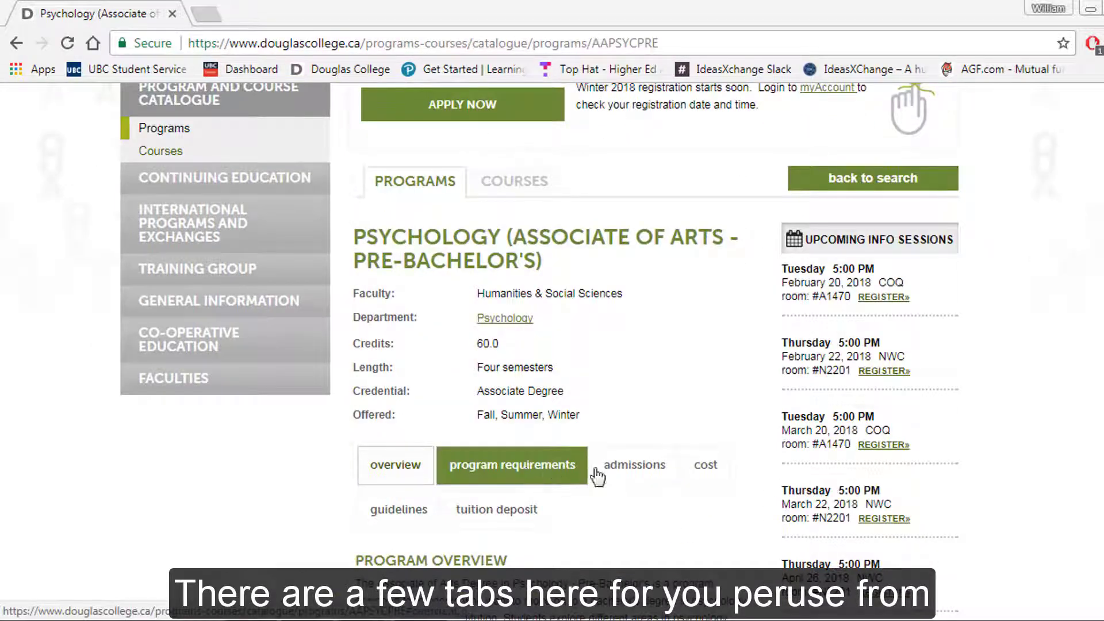
left_click(500, 468)
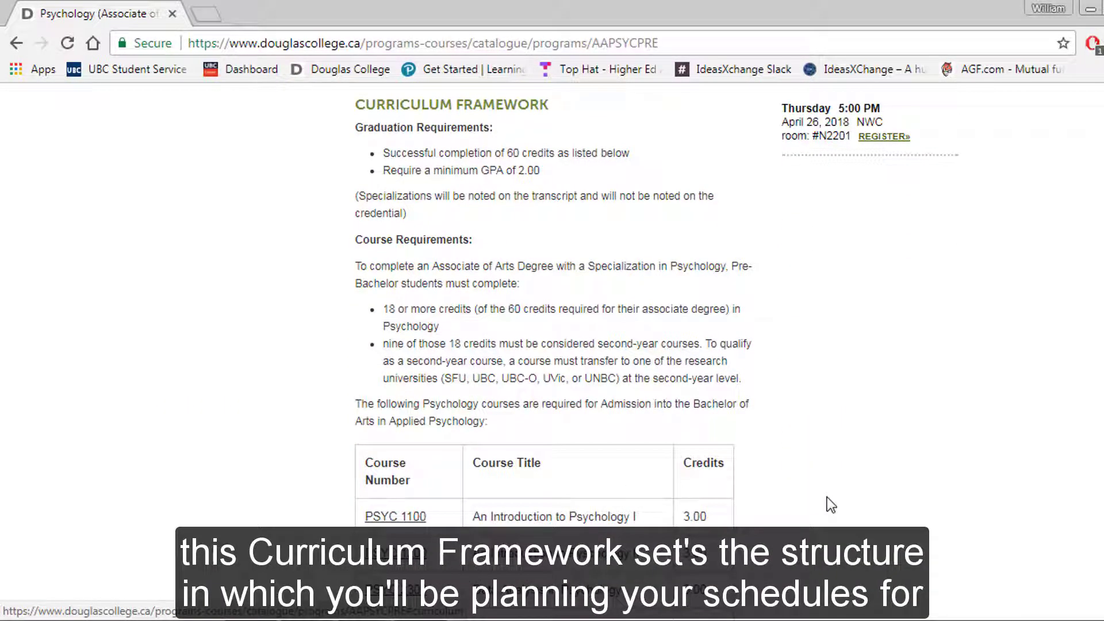
scroll(831, 504, "down", 3)
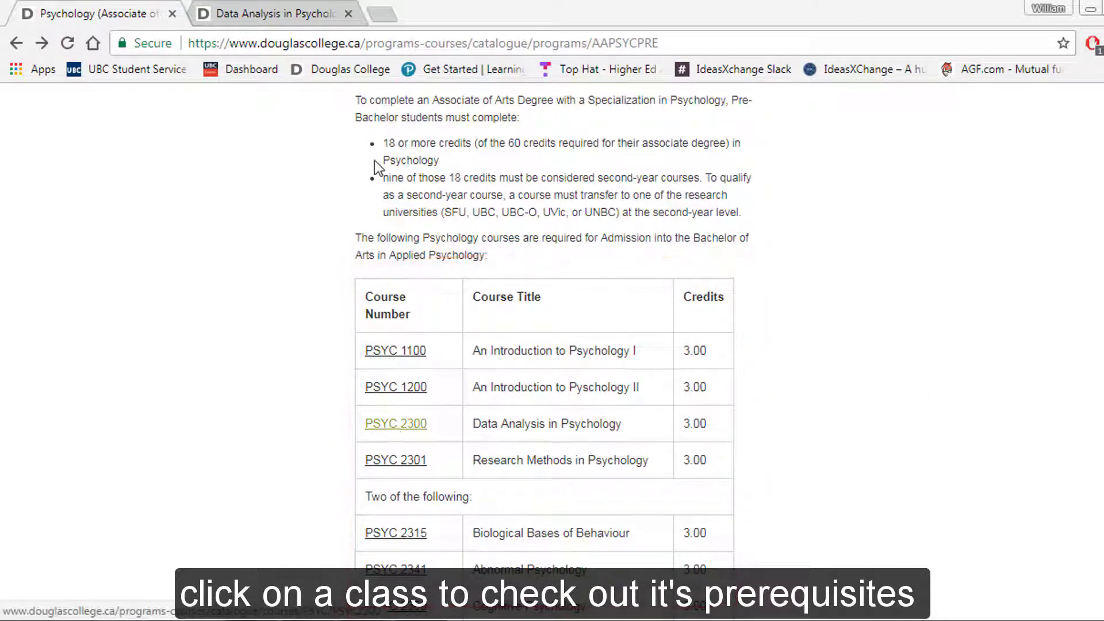
Step: Examine the prerequisites of PSYC 2300, Data Analysis in Psychology, on its course page
left_click(265, 12)
scroll(717, 592, "down", 5)
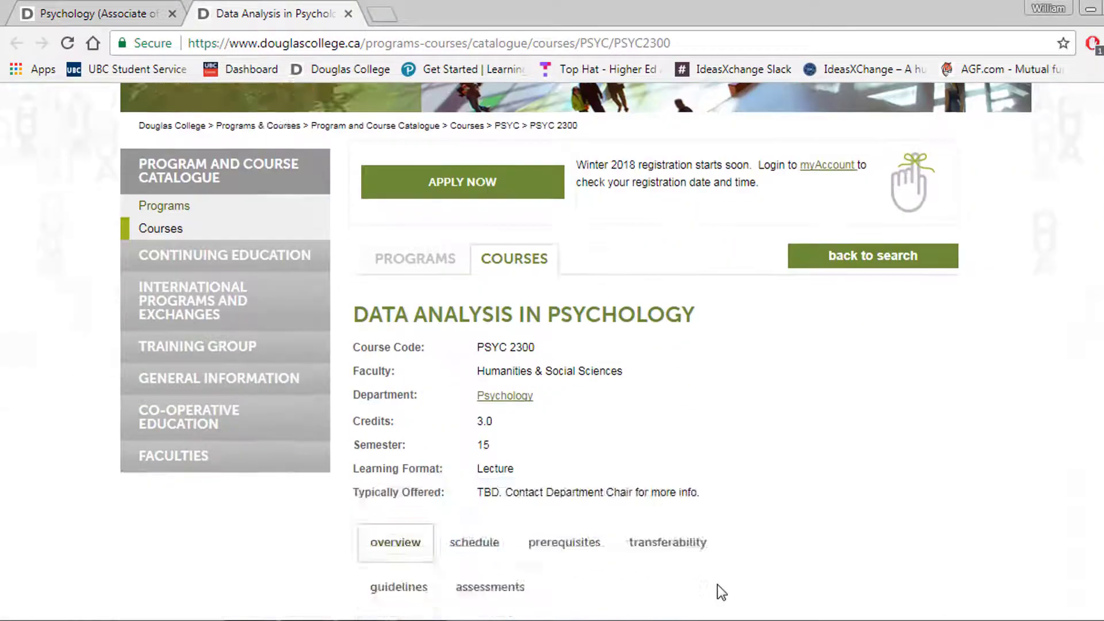
left_click(589, 540)
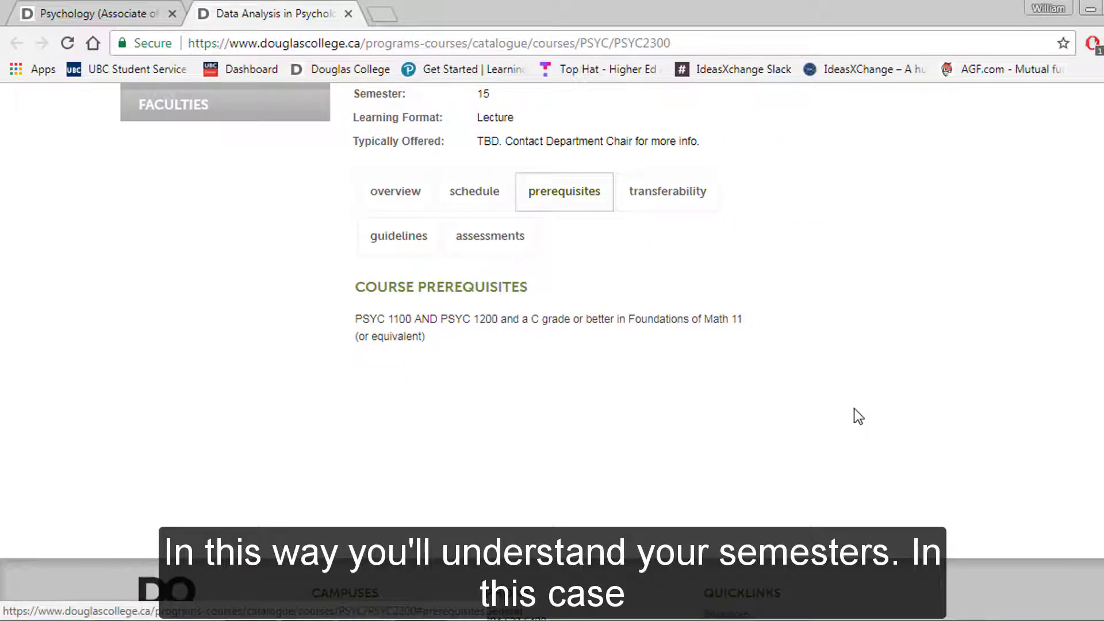
scroll(854, 408, "up", 3)
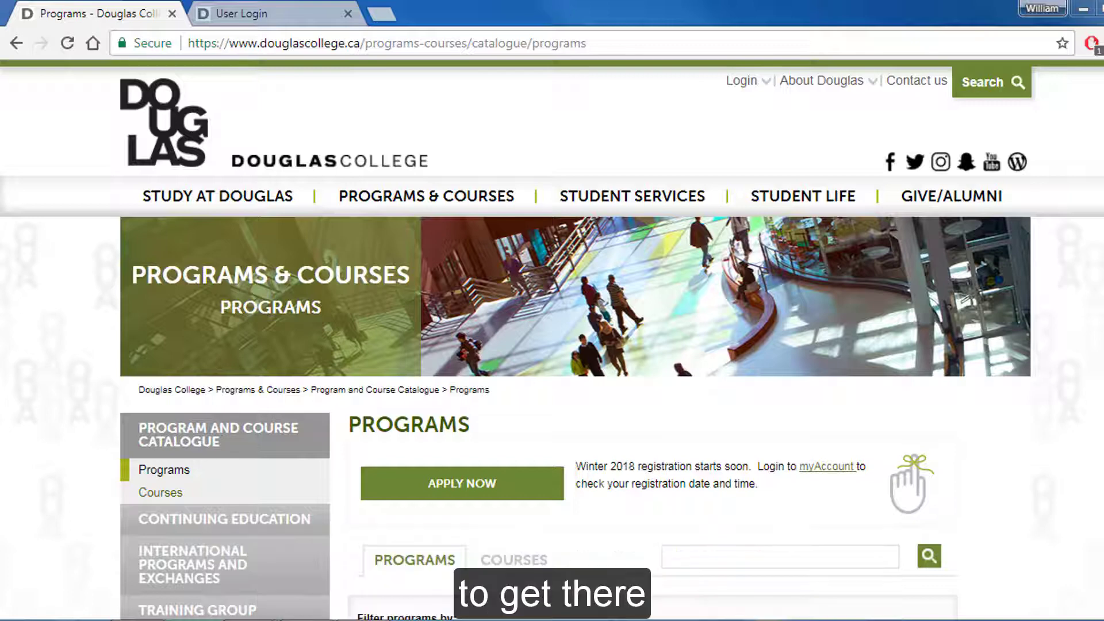
Step: Open the Registration step-by-step page for Canadian students and review its instructions
mouse_move(204, 189)
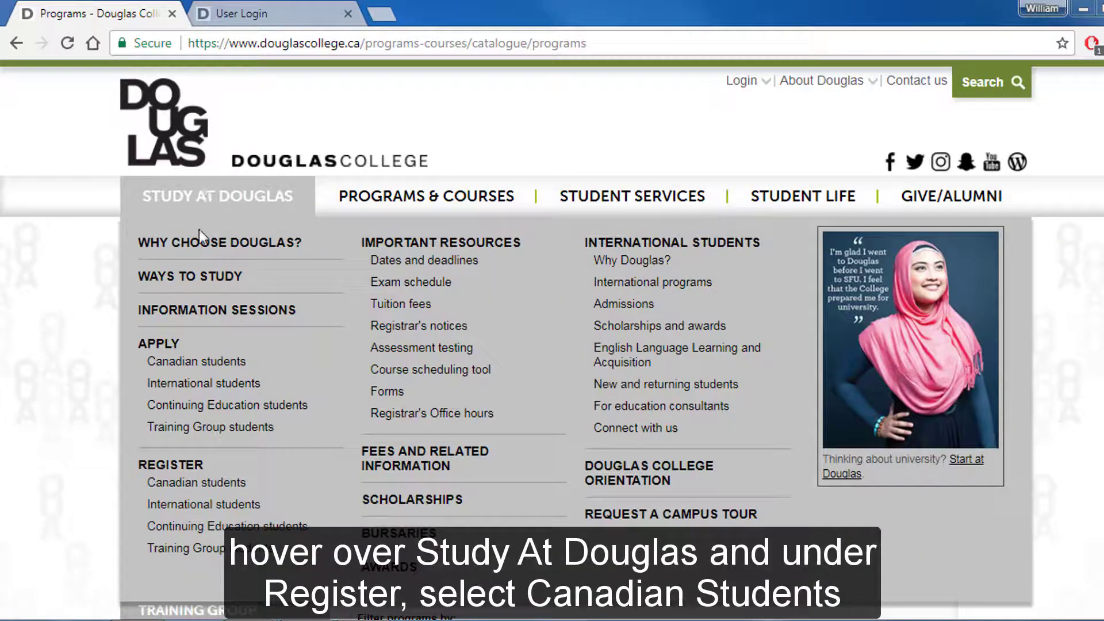
left_click(178, 483)
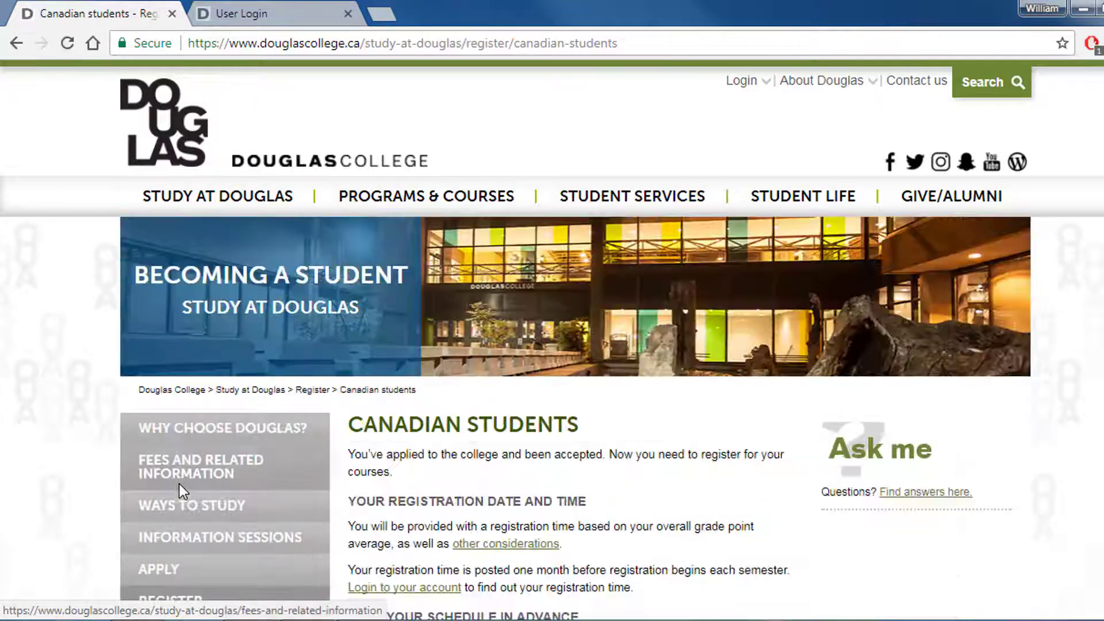
scroll(179, 484, "down", 6)
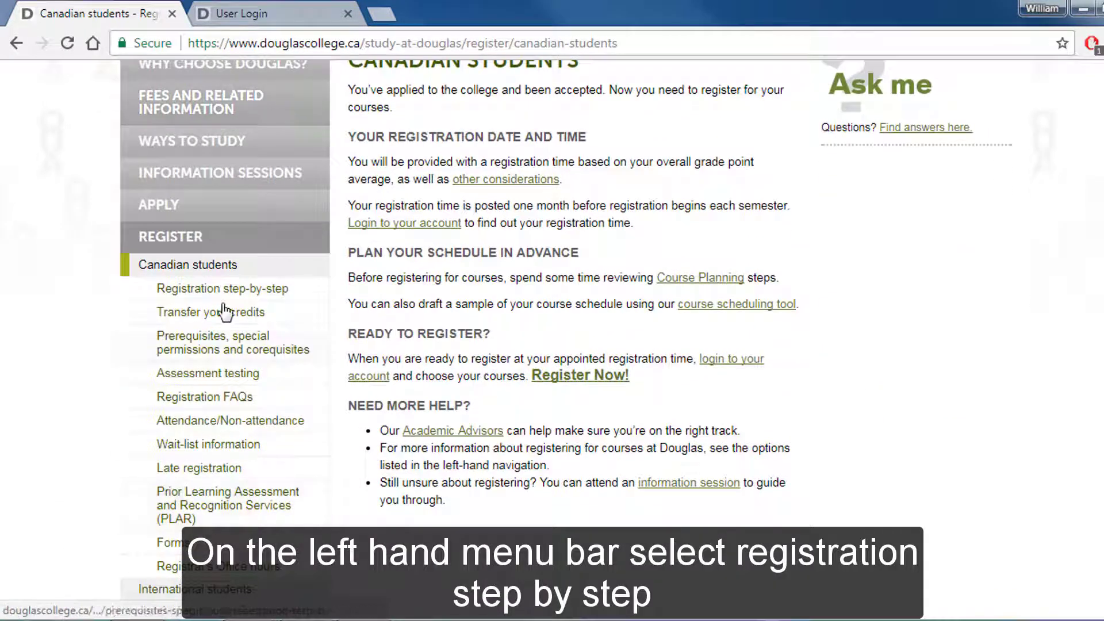
left_click(230, 291)
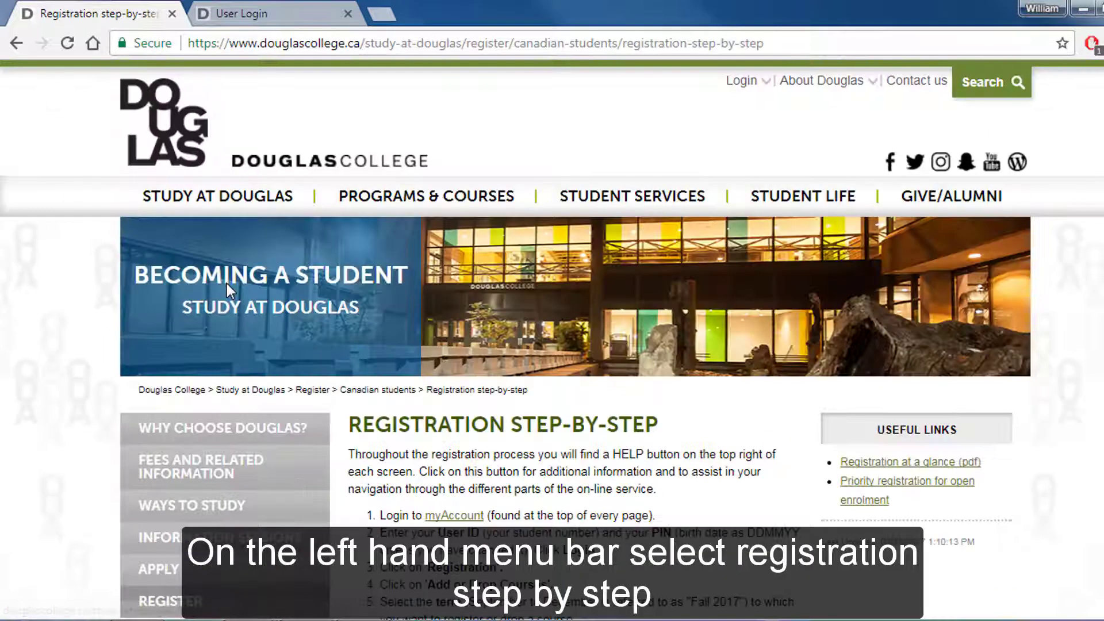
scroll(803, 478, "down", 4)
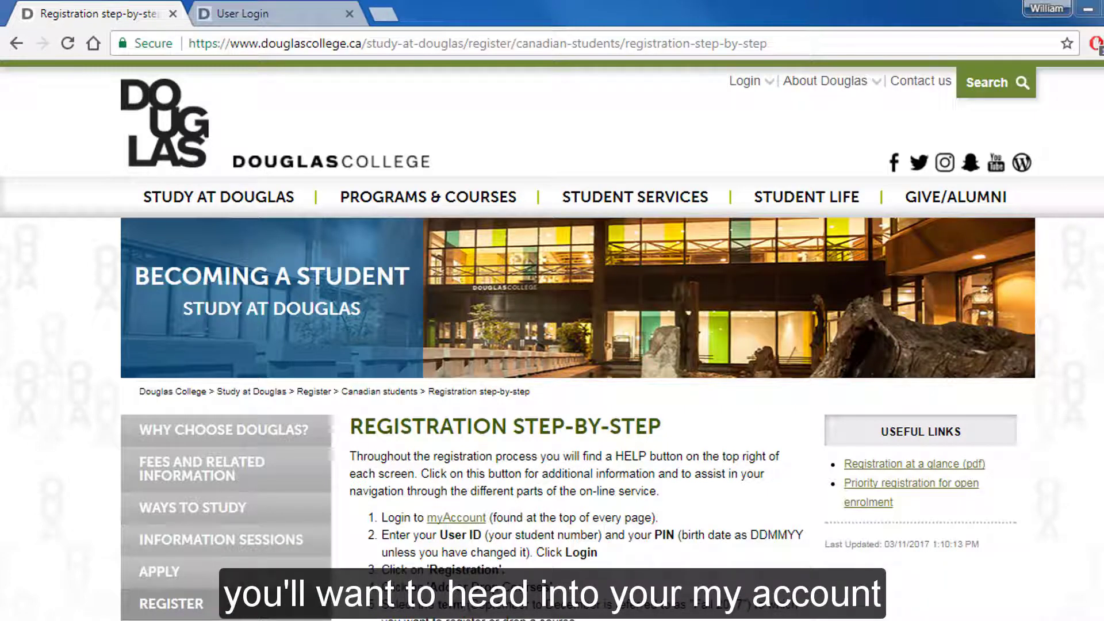
Step: Open myAccount from the college site and log in with the saved student credentials
mouse_move(739, 87)
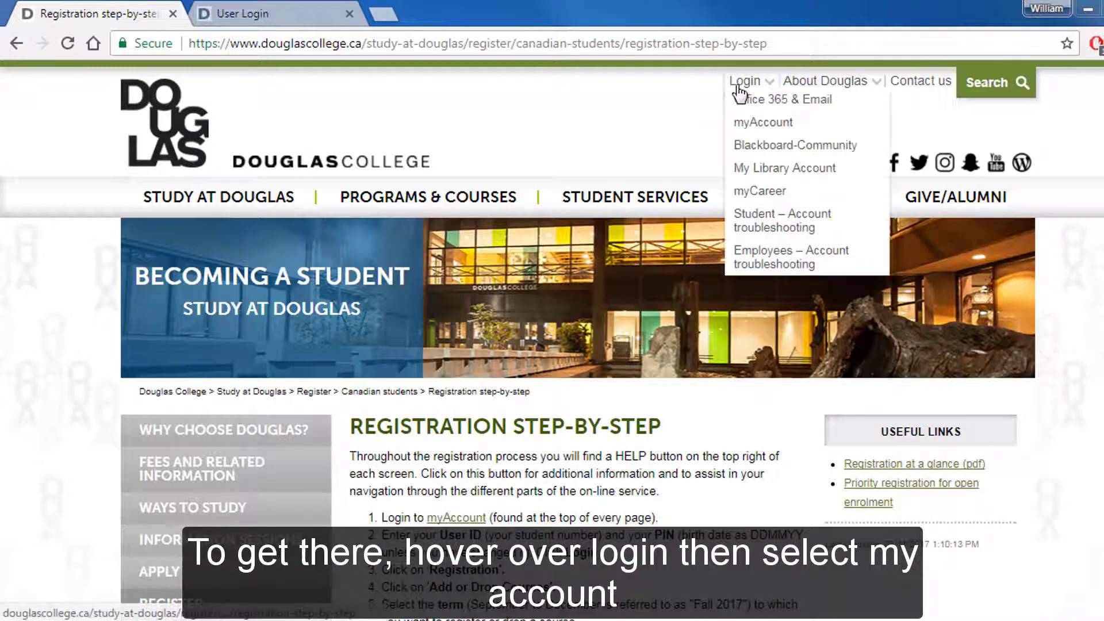
left_click(760, 122)
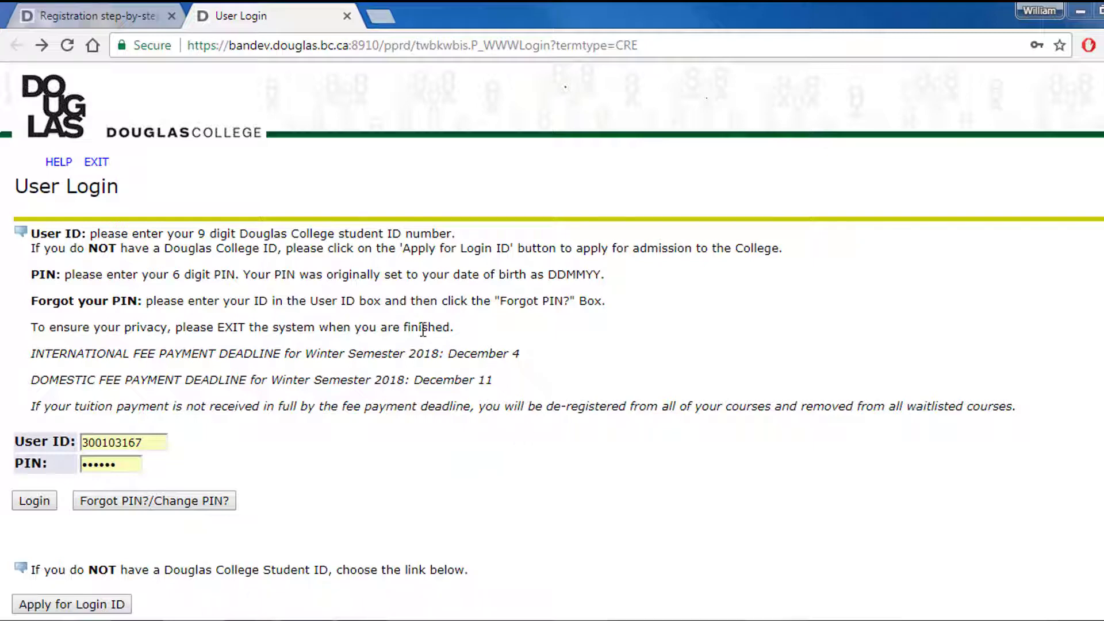
left_click(45, 502)
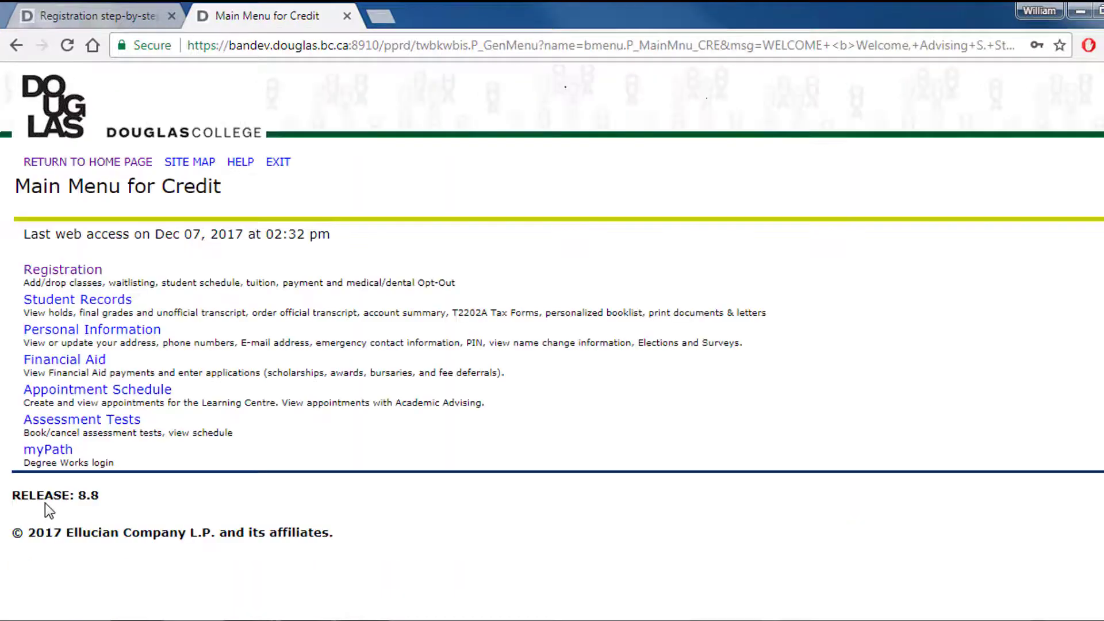
Step: Open Look Up Classes under Registration and continue with the Winter 2018 term
left_click(62, 273)
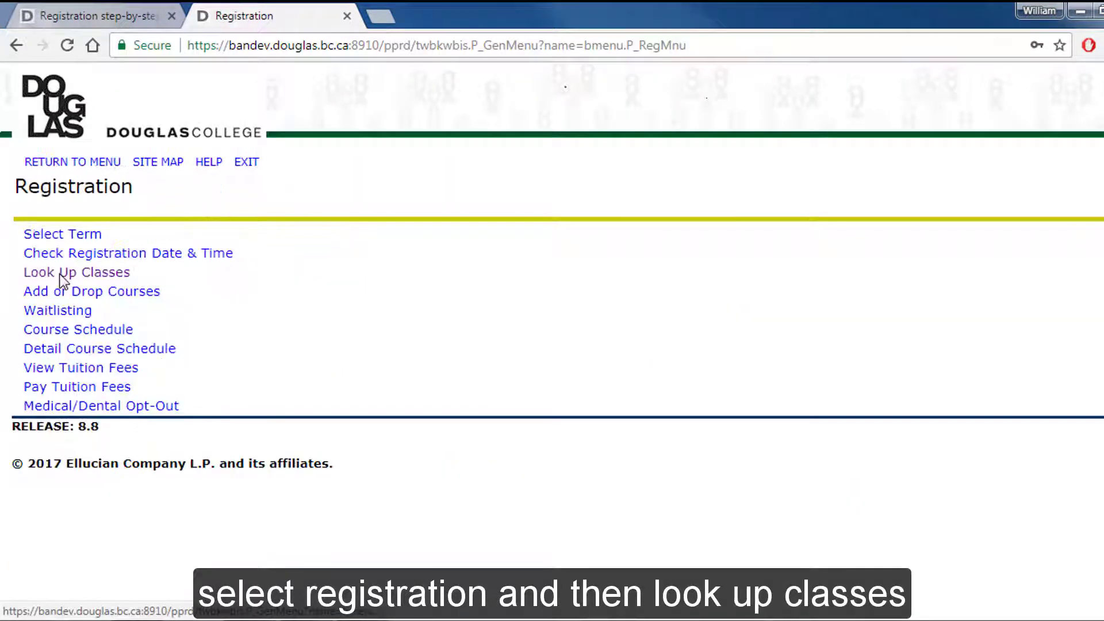
left_click(65, 274)
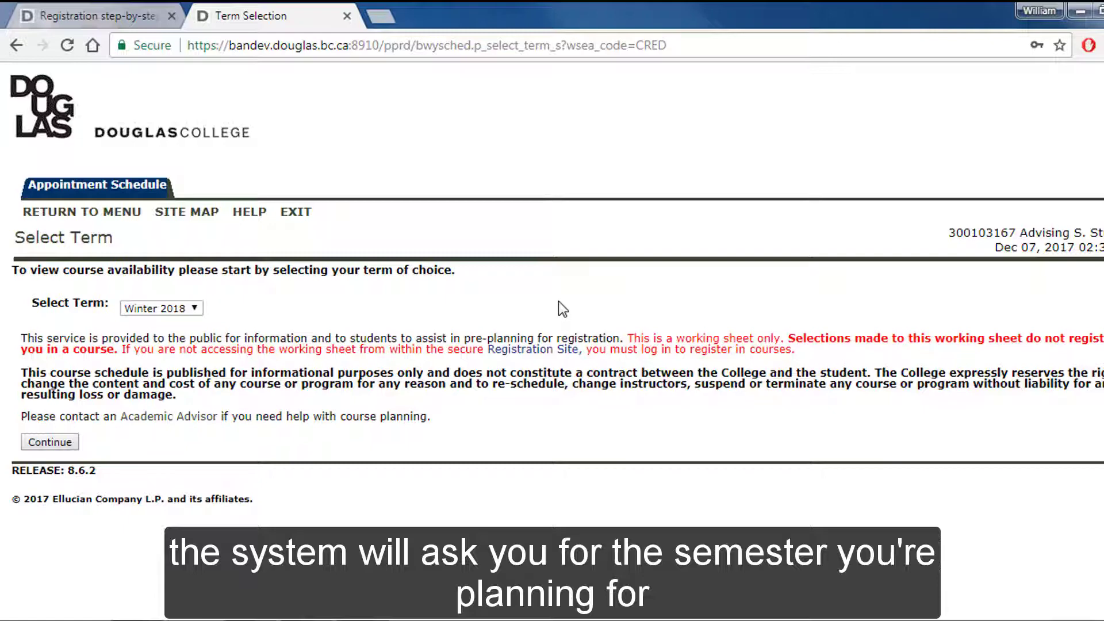
left_click(46, 447)
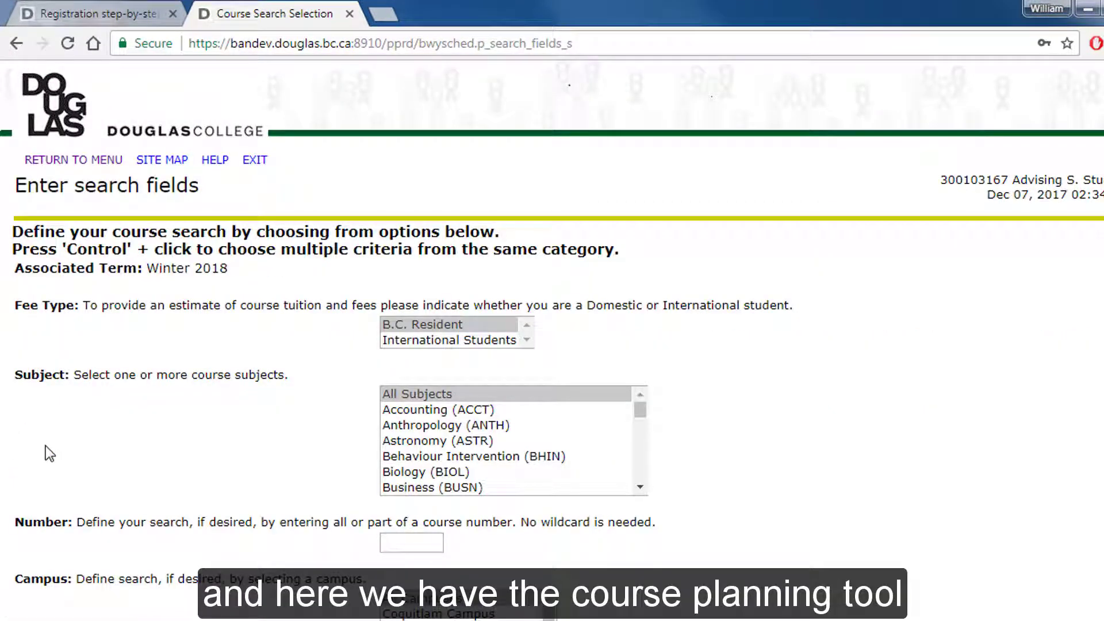
Step: Browse the course subjects, trying Accounting (ACCT) and Astronomy (ASTR), and return the selection to All Subjects
key("Down")
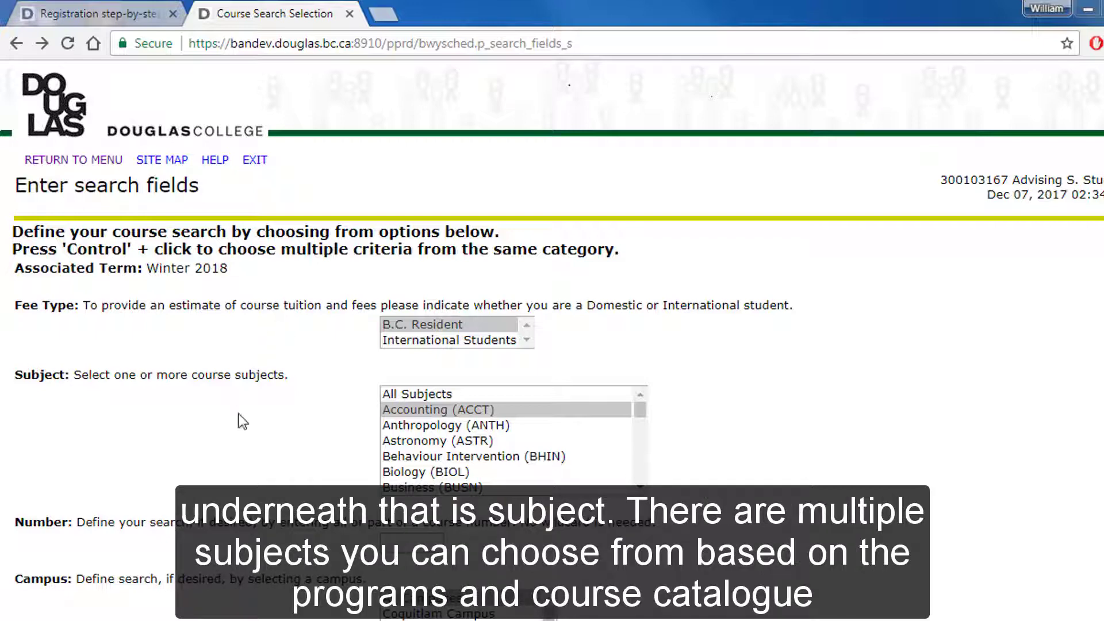
left_click(455, 441)
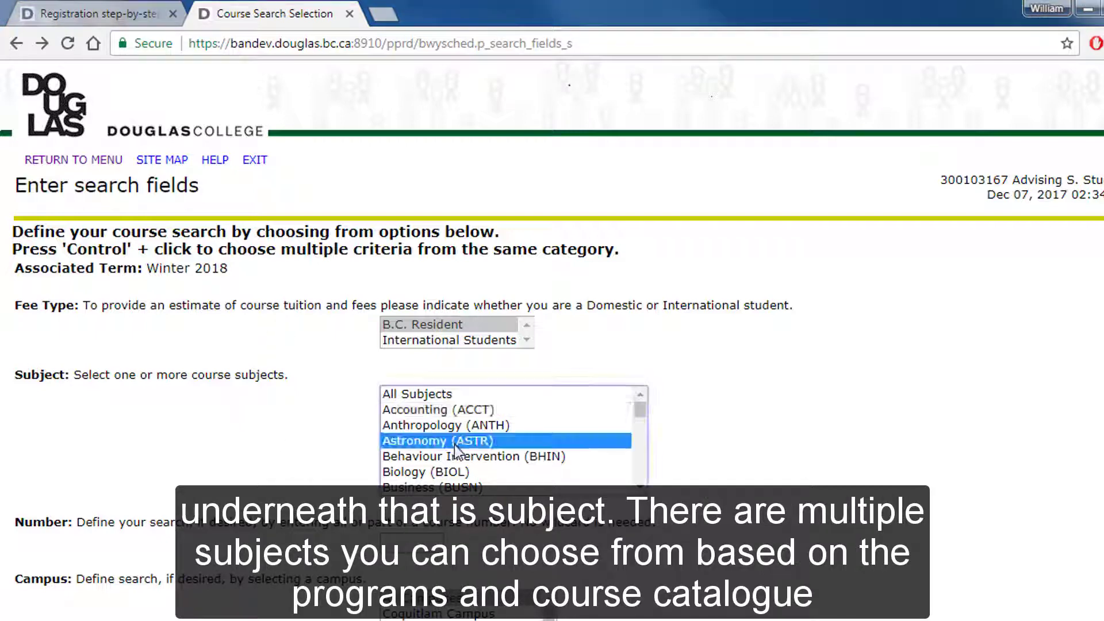
scroll(455, 446, "down", 8)
scroll(455, 448, "up", 8)
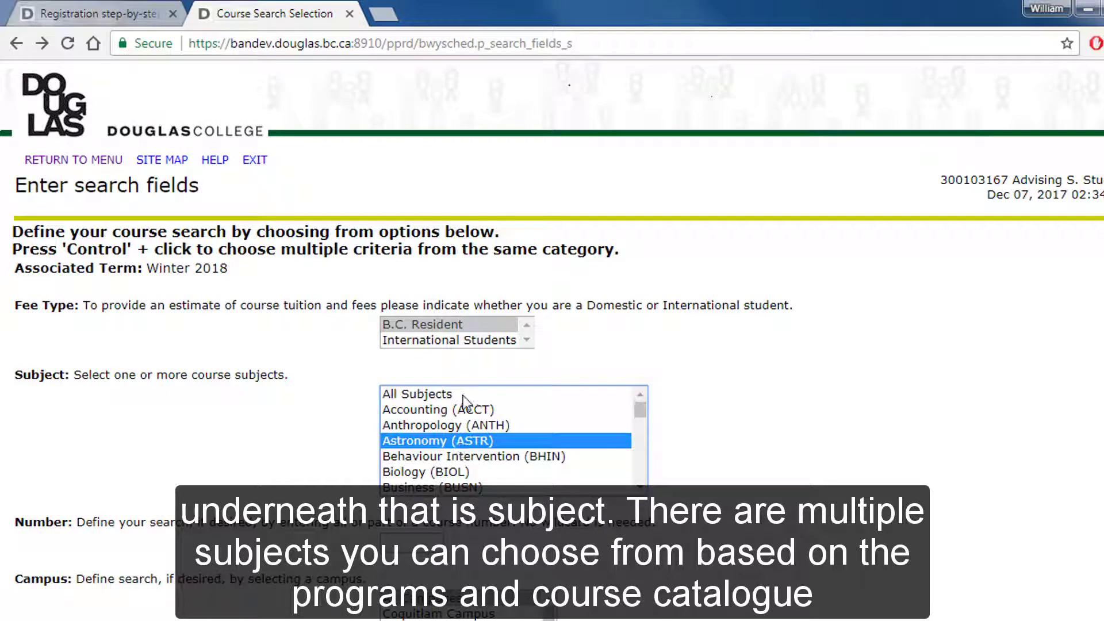
left_click(401, 393)
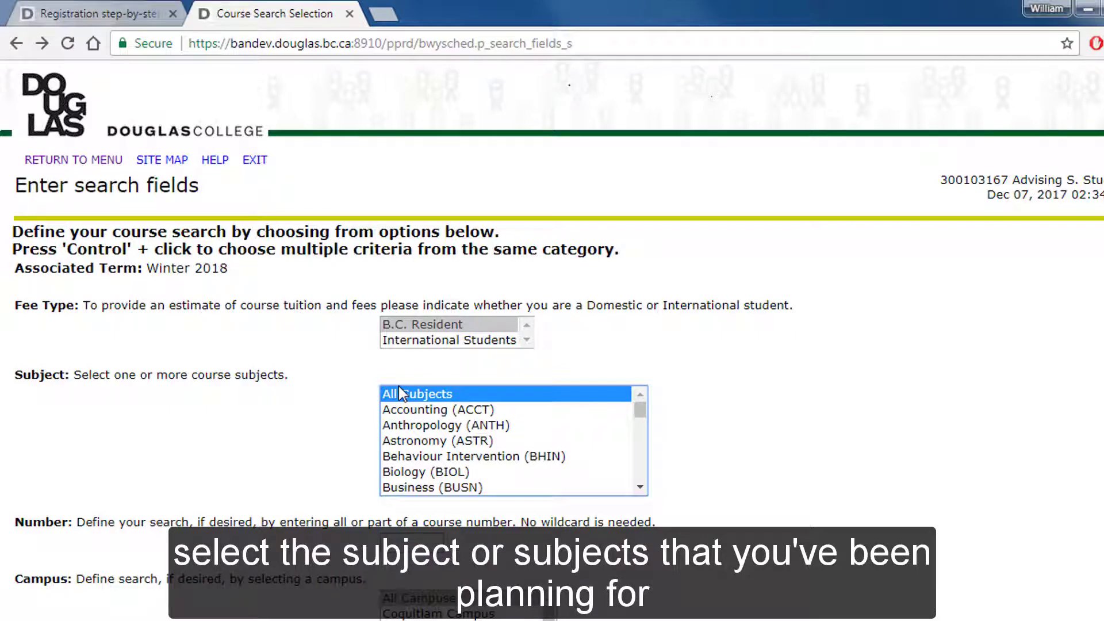
left_click(330, 429)
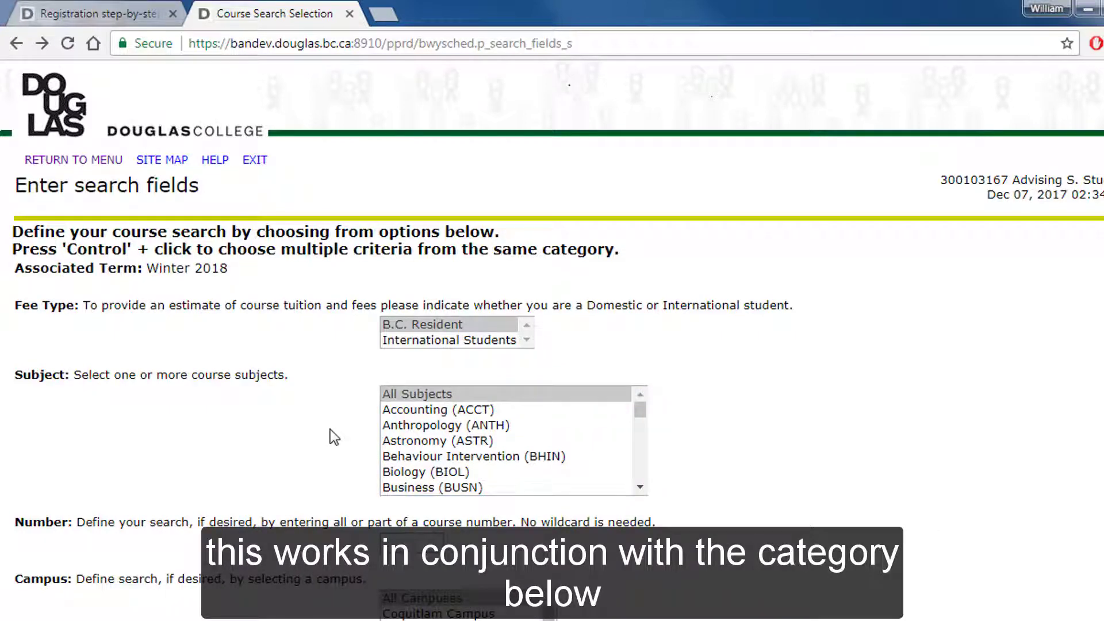
key("Tab")
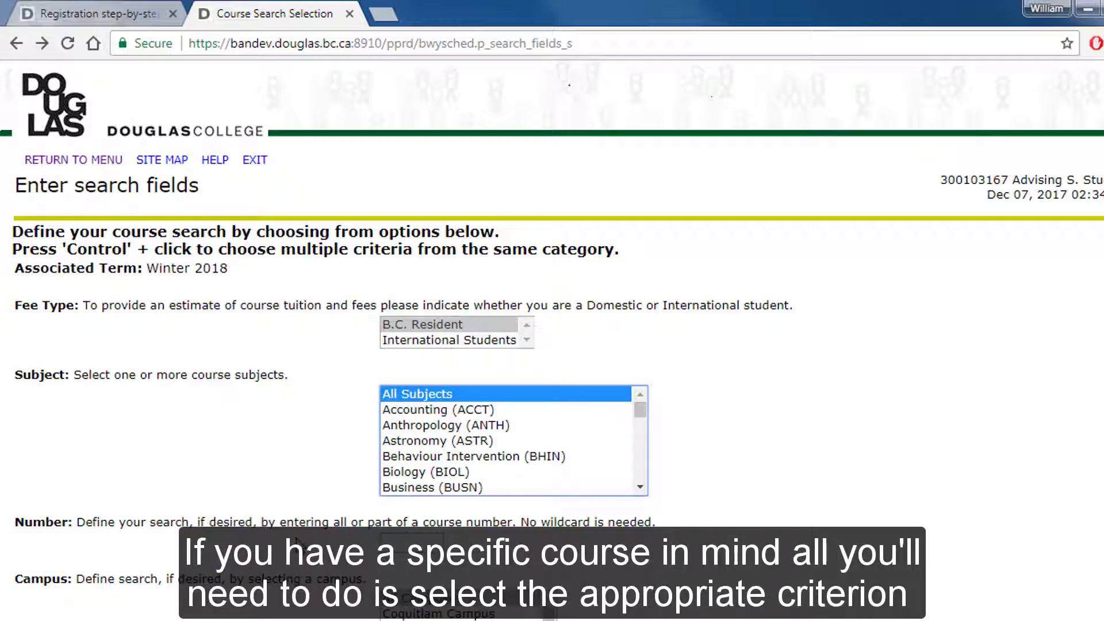
Step: Search for Accounting (ACCT) classes with course number 1110 and review the resulting list
left_click(431, 415)
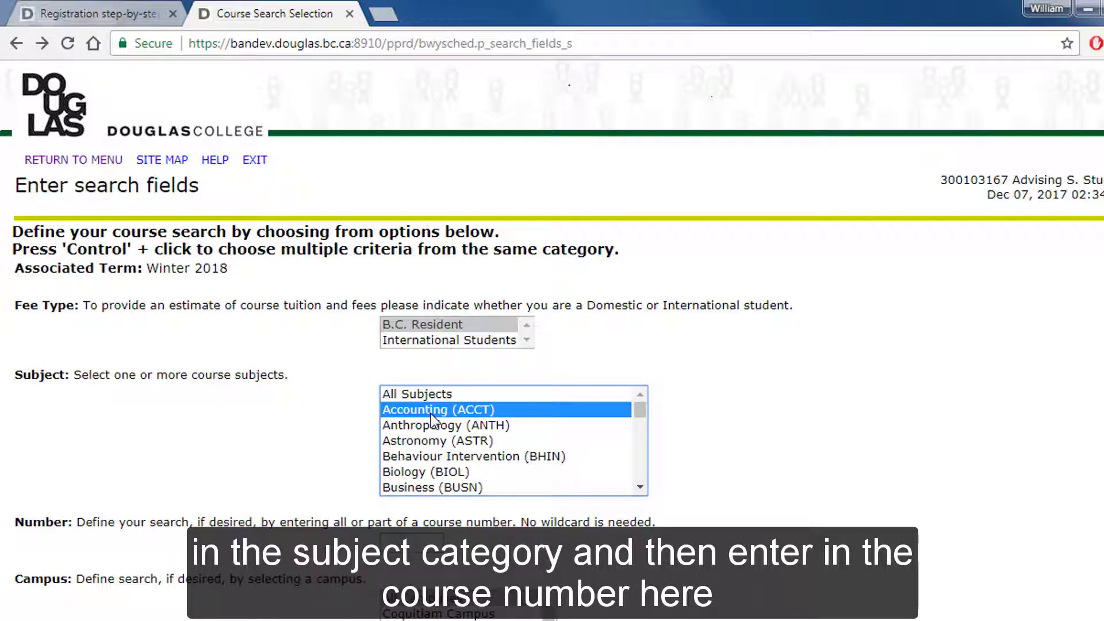
left_click(405, 538)
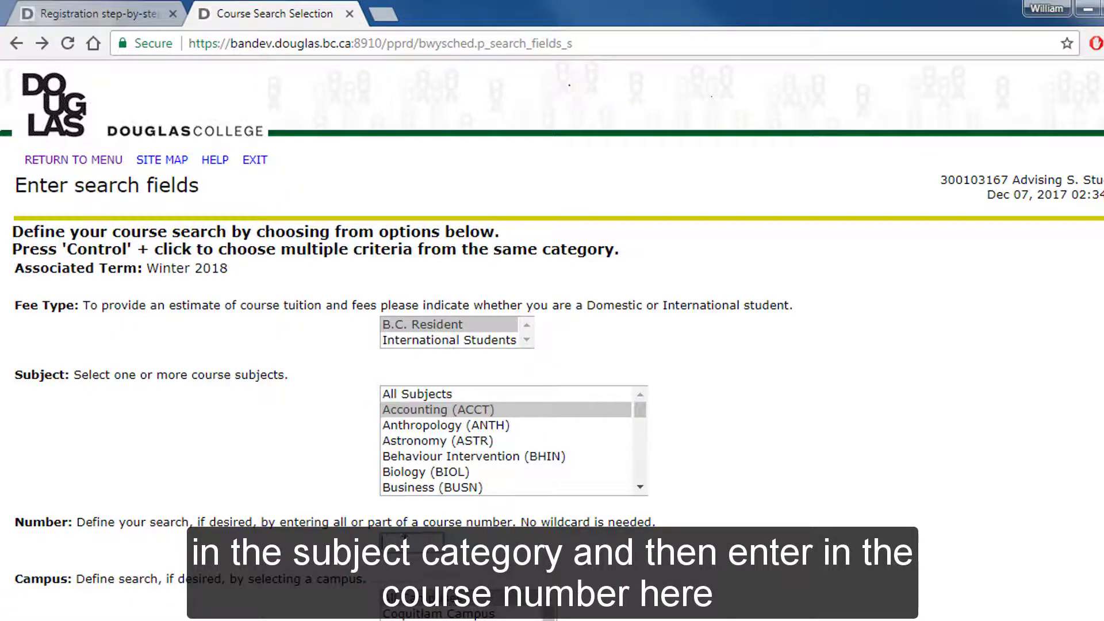
type("1110")
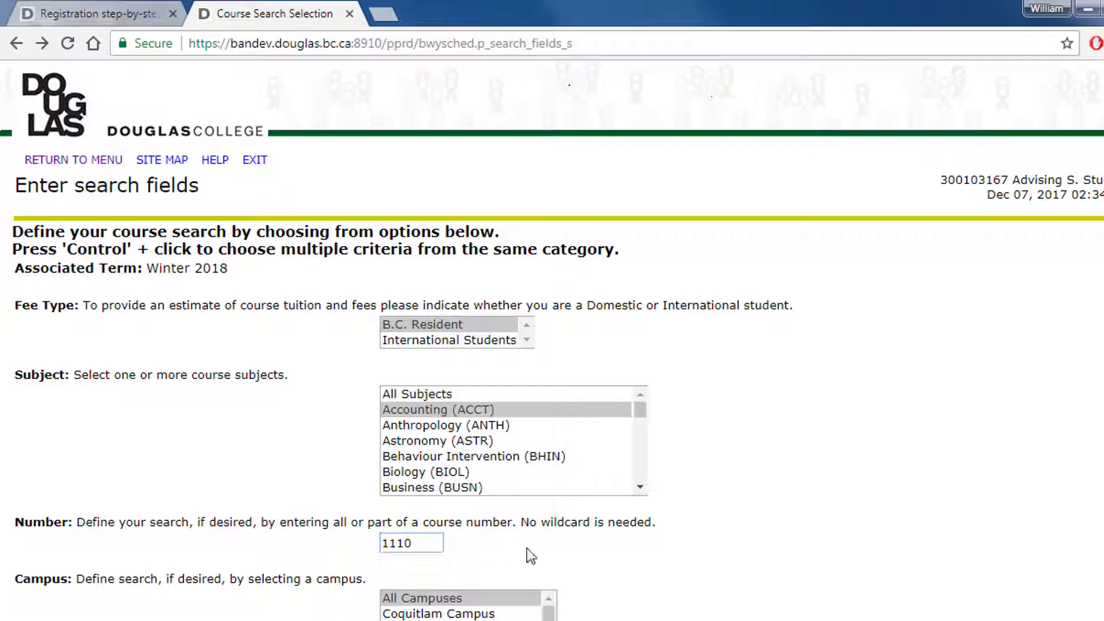
scroll(529, 557, "down", 7)
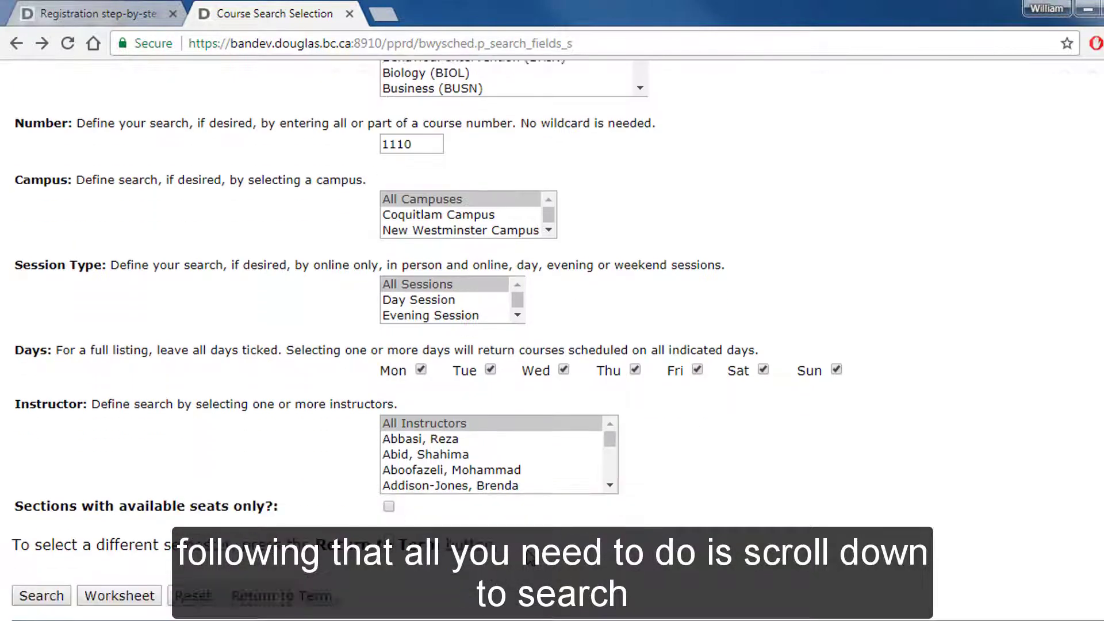
scroll(529, 558, "down", 1)
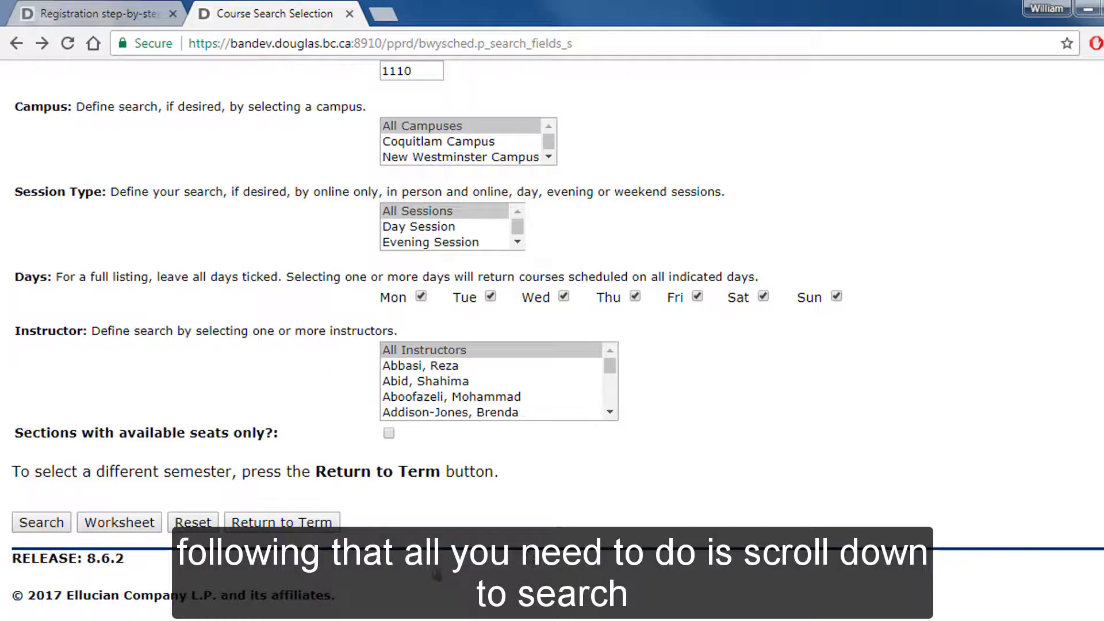
left_click(62, 529)
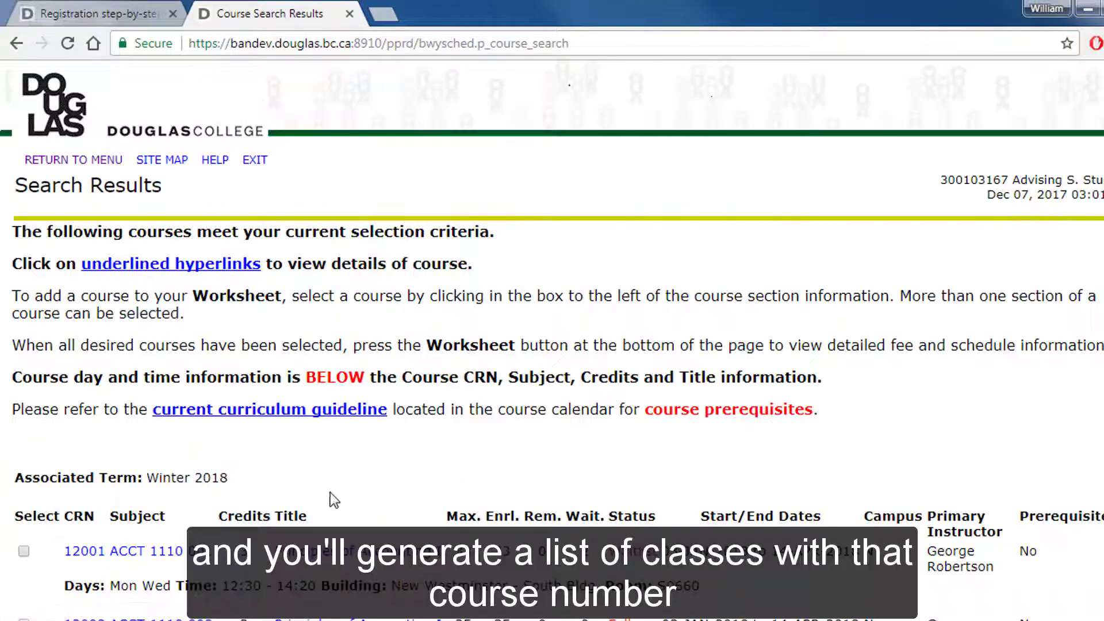
scroll(331, 493, "down", 5)
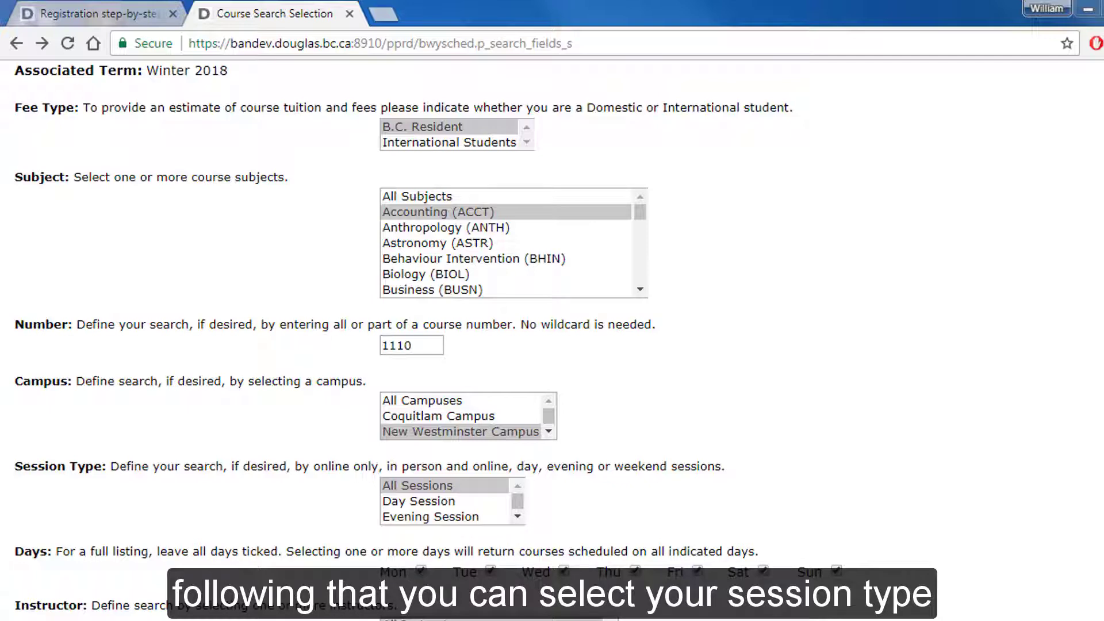
Step: Set the session type to All Sessions and restrict the search to sections with available seats only
left_click(417, 485)
scroll(500, 392, "down", 3)
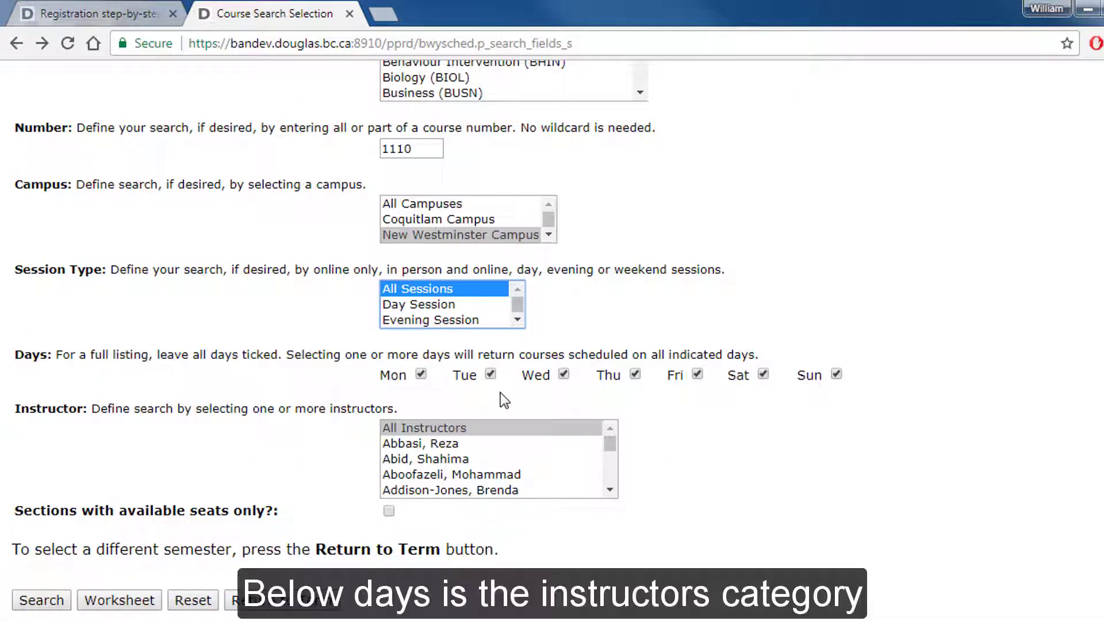
left_click(388, 511)
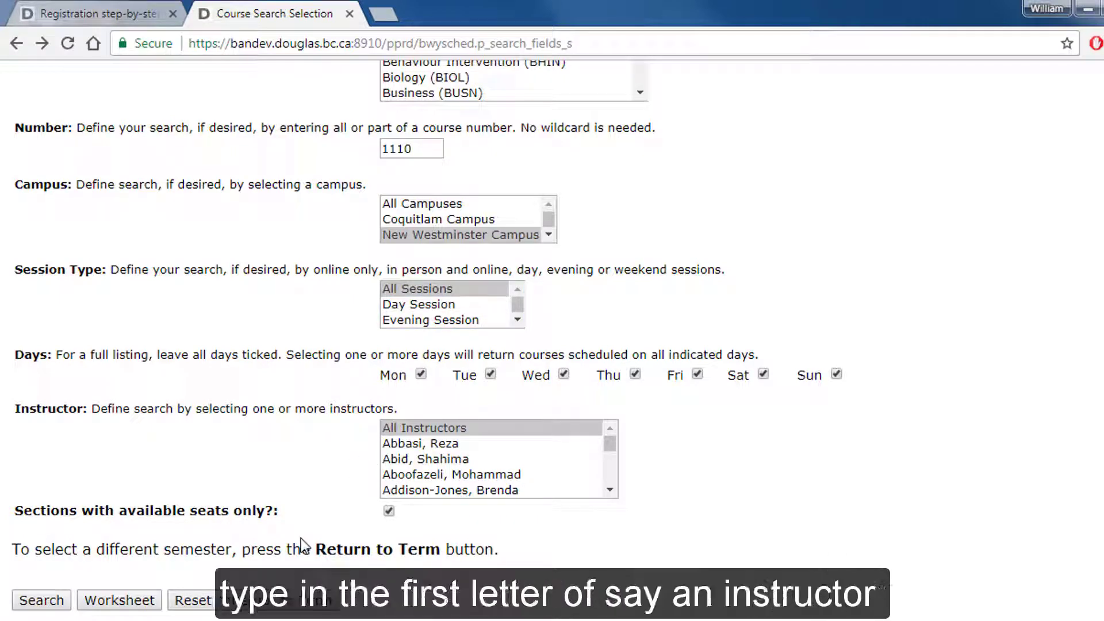
Step: Jump to the instructors whose names begin with G in the instructor list
left_click(570, 465)
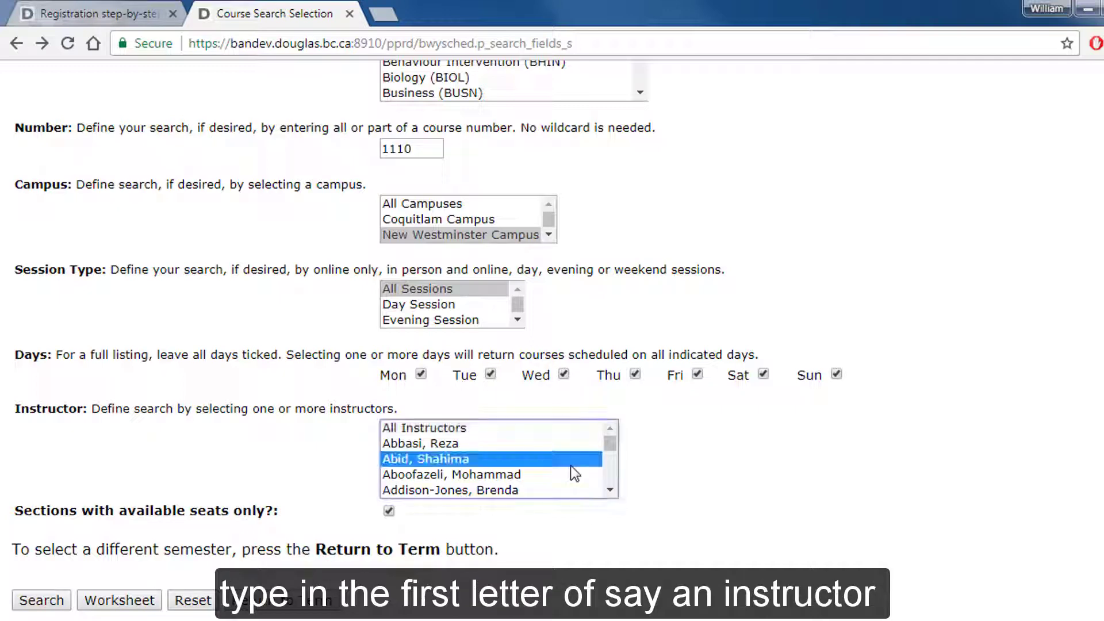
key("g")
scroll(591, 426, "up", 1)
scroll(591, 427, "up", 3)
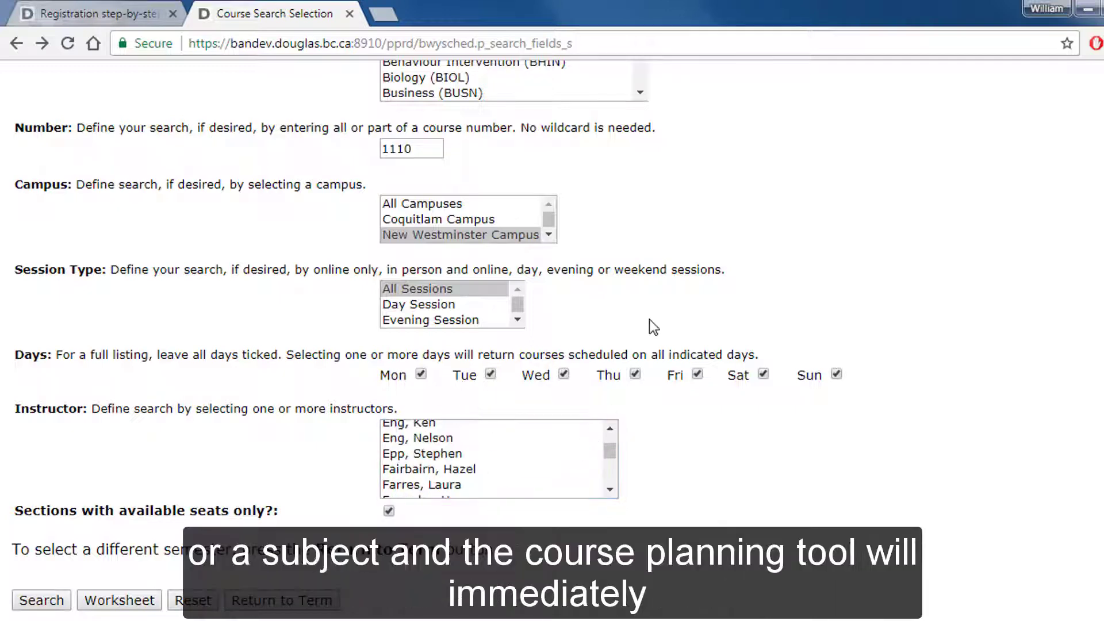
Step: Set the course subject to Gender, Sexualities & Wmn's St (GSWS)
scroll(650, 320, "up", 3)
left_click(485, 323)
key("g")
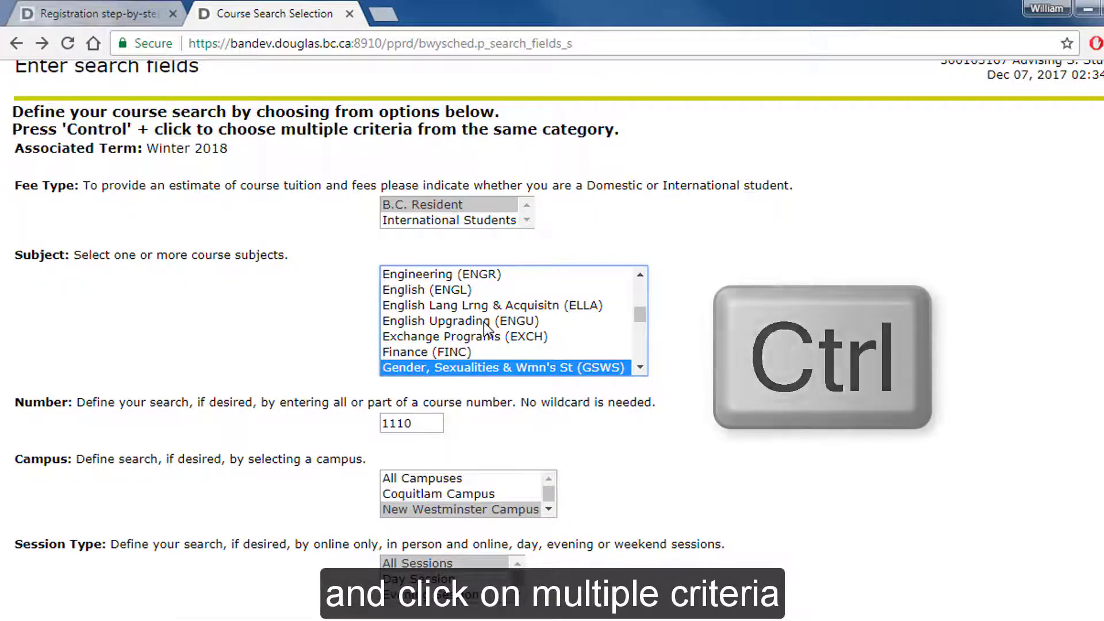
Step: Add English (ENGL), English Lang Lrng & Acquisitn (ELLA), English Upgrading (ENGU) and Exchange Programs (EXCH) to the selected subjects
left_click(427, 289, "ctrl")
left_click(437, 305, "ctrl")
left_click(437, 320, "ctrl")
left_click(460, 336, "ctrl")
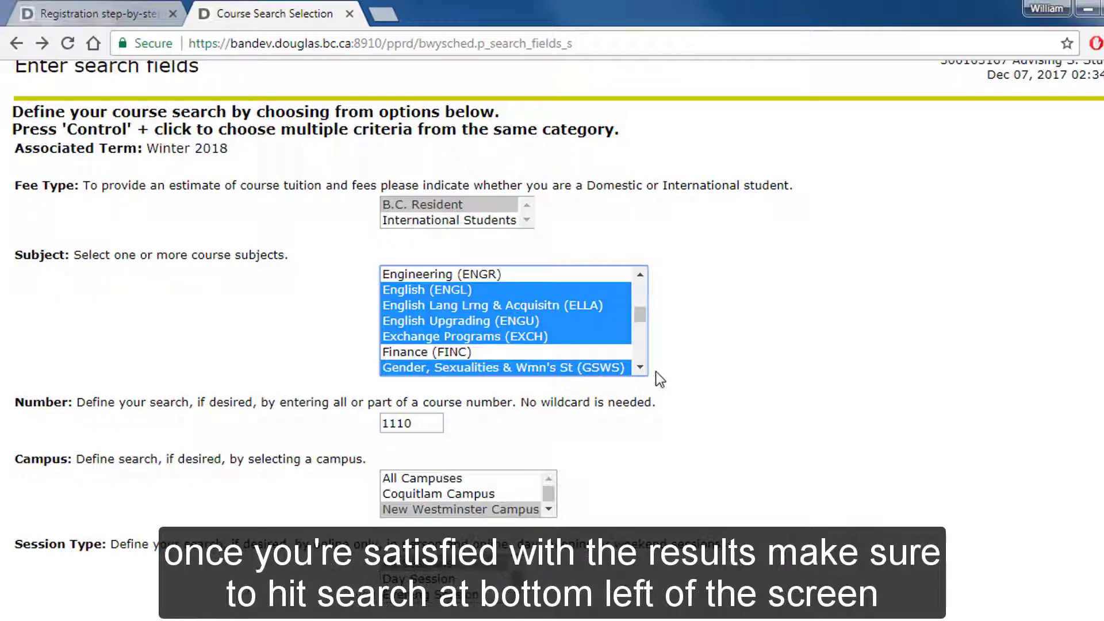
Step: Set the course subject to Accounting (ACCT) only and run the class search
left_click(604, 352)
scroll(603, 353, "up", 5)
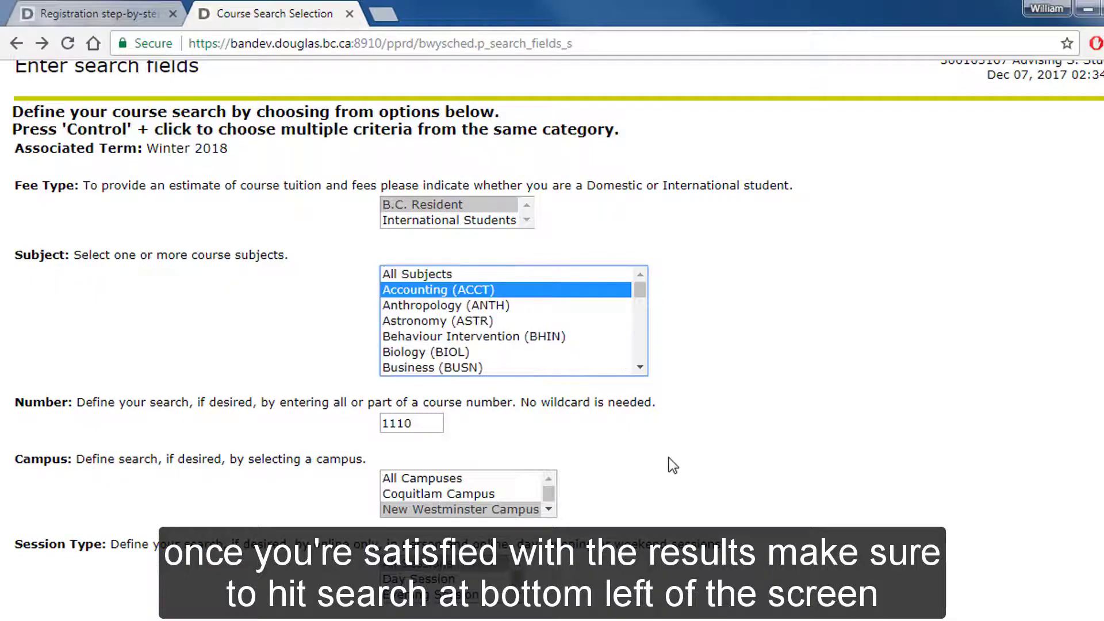
scroll(669, 459, "down", 5)
left_click(44, 524)
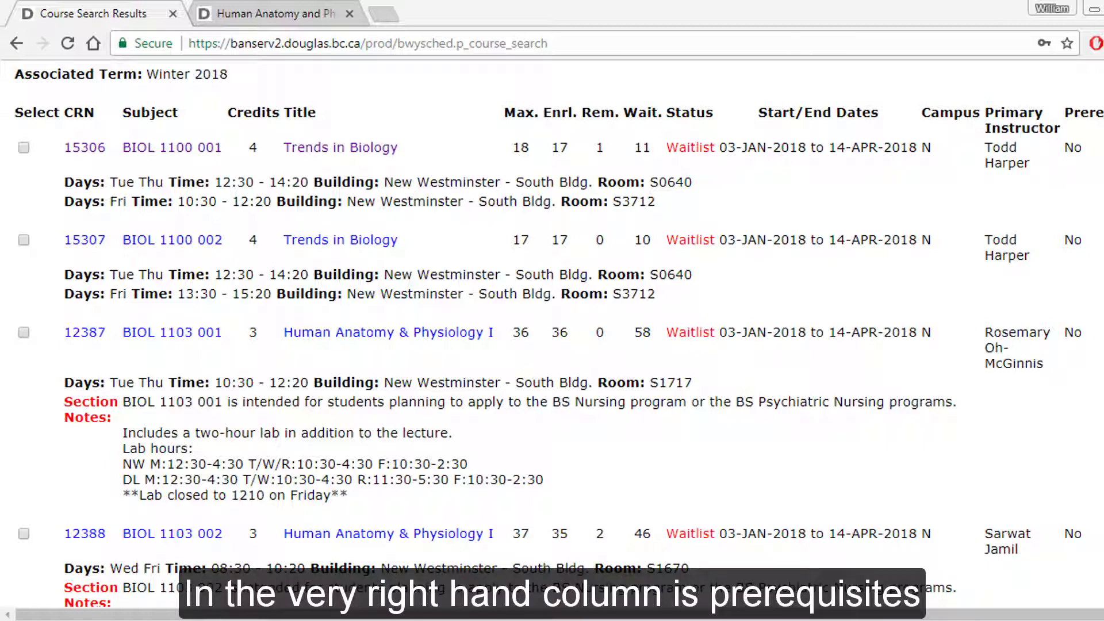
Step: Check the prerequisite indicator for BIOL 1100 001 and for the BIOL 1203 sections in the search results
double_click(1074, 148)
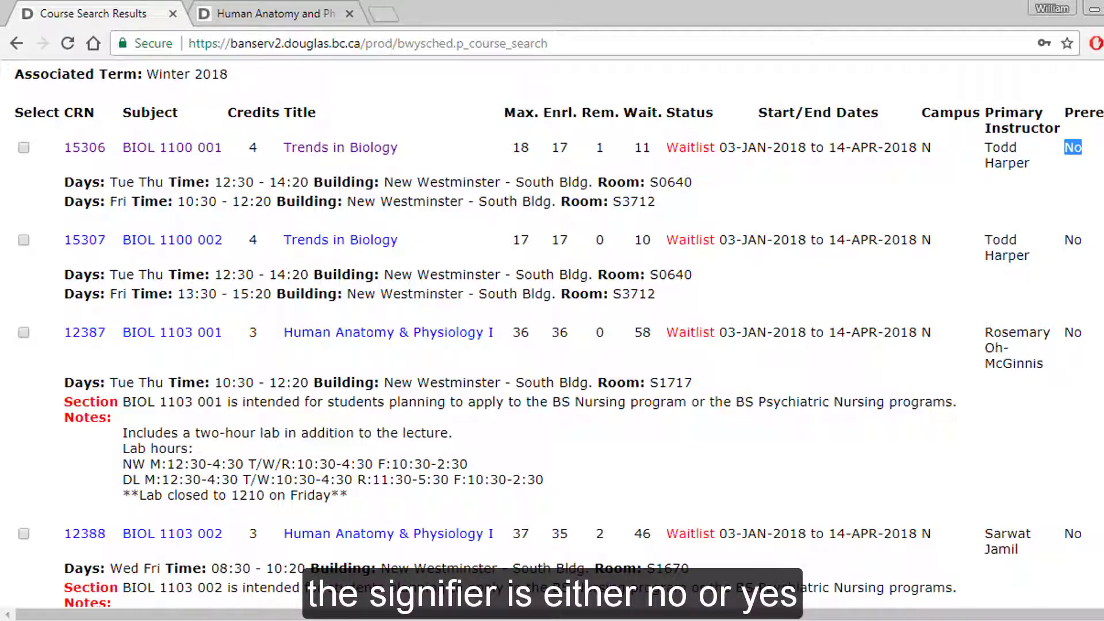
left_click(1084, 154)
scroll(553, 333, "down", 20)
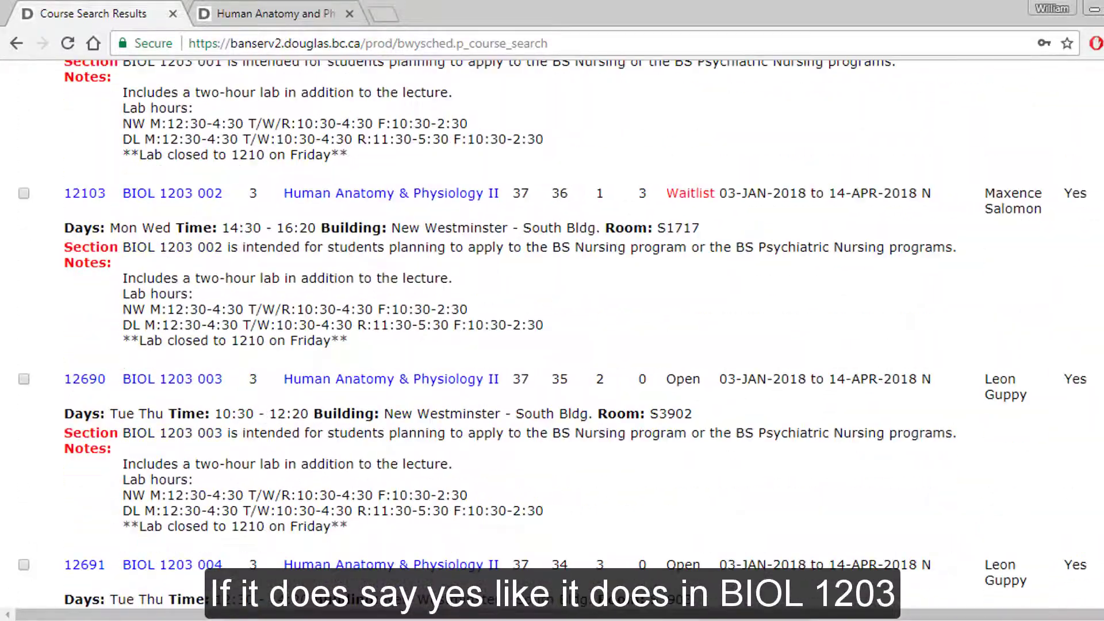
scroll(291, 268, "up", 5)
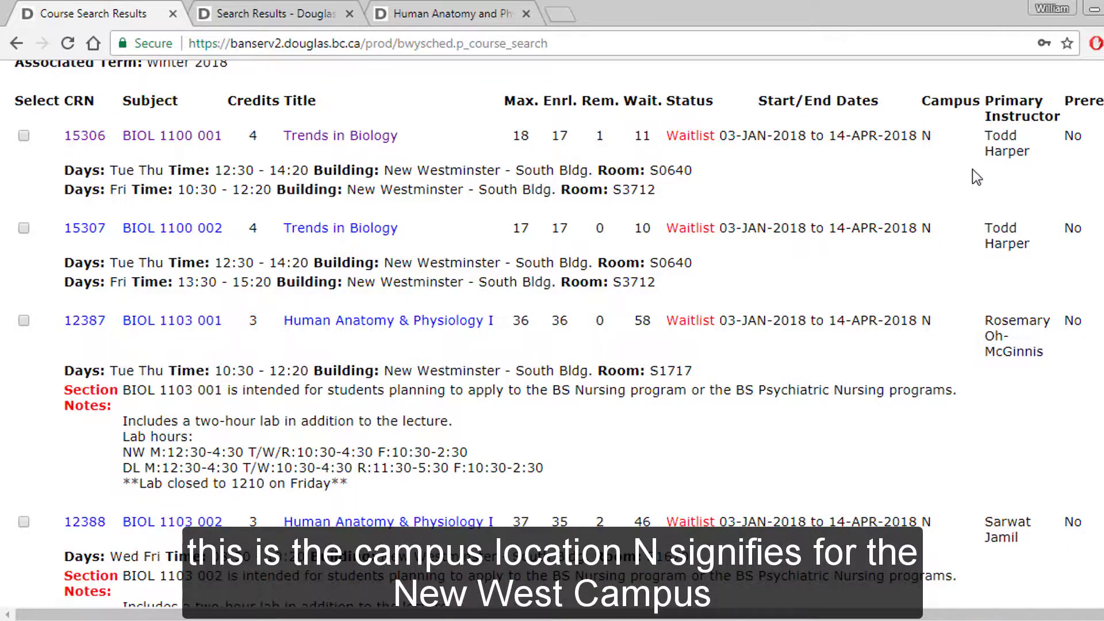
Step: Check the campus code of the BIOL 1103 005 section, and return to the beginning of the results
scroll(932, 258, "down", 10)
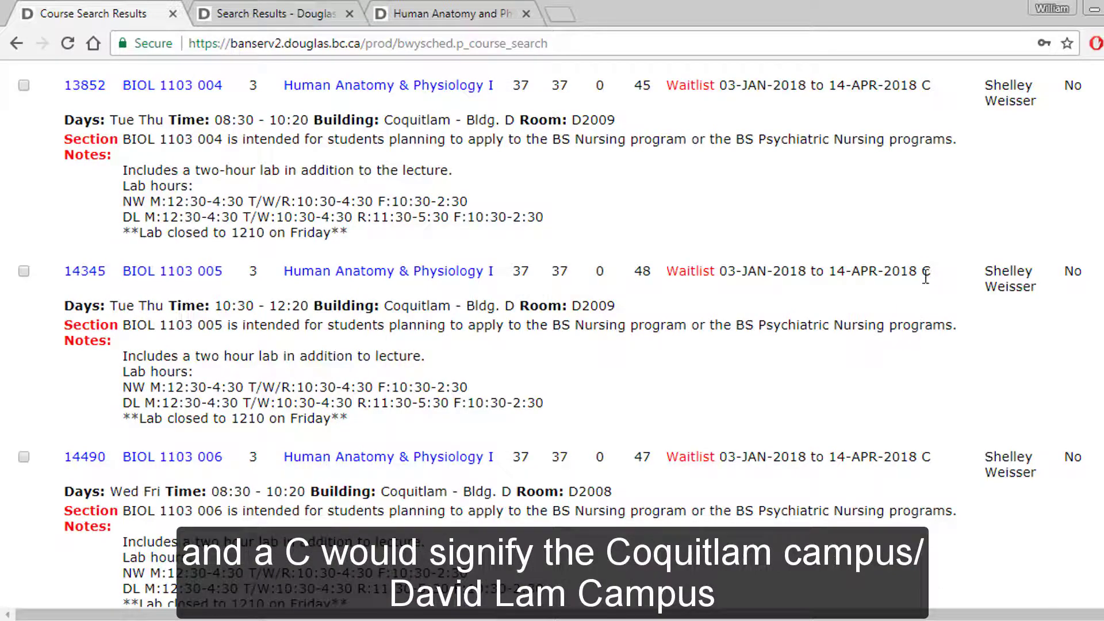
double_click(926, 271)
left_click(997, 245)
scroll(799, 113, "up", 10)
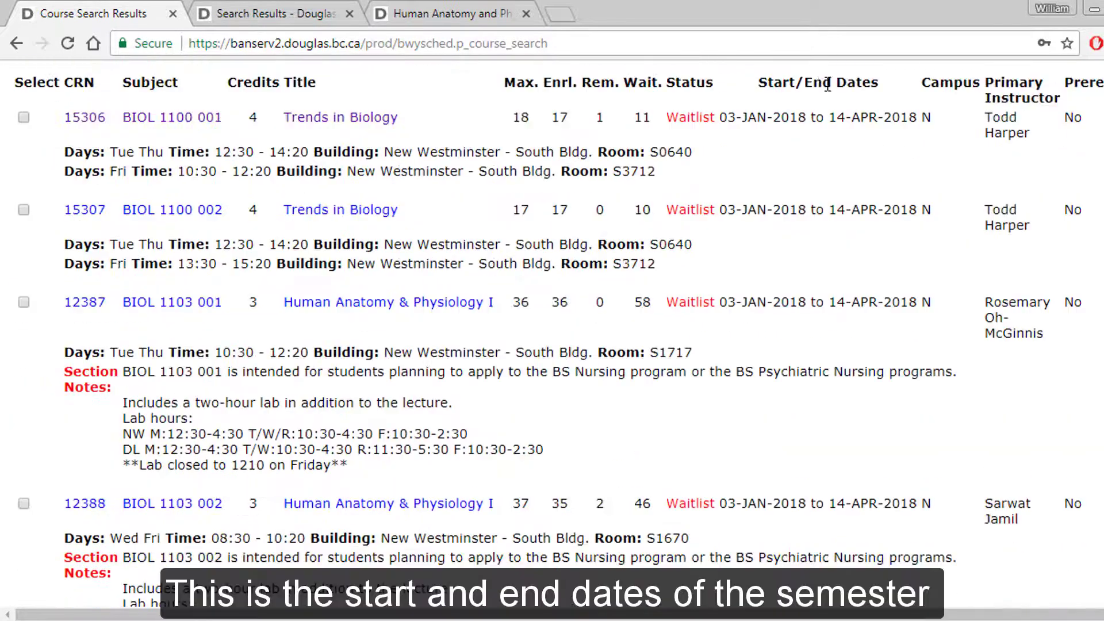
Step: Examine the maximum, enrolled, remaining and waitlist figures for the BIOL 1100 001 section
scroll(805, 144, "up", 1)
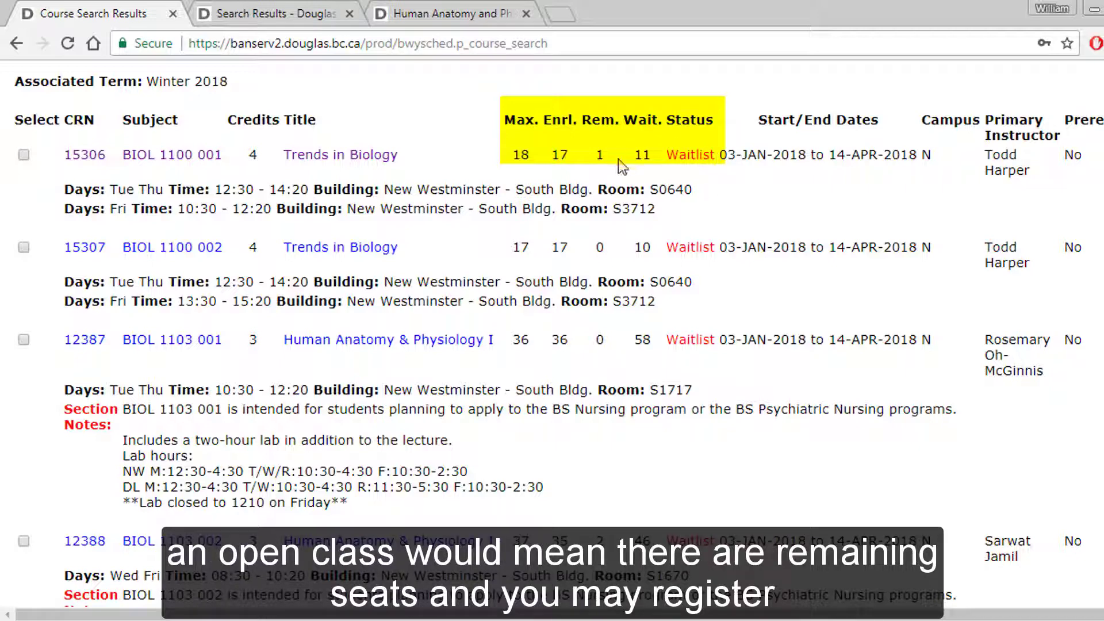
left_click_drag(595, 156, 515, 159)
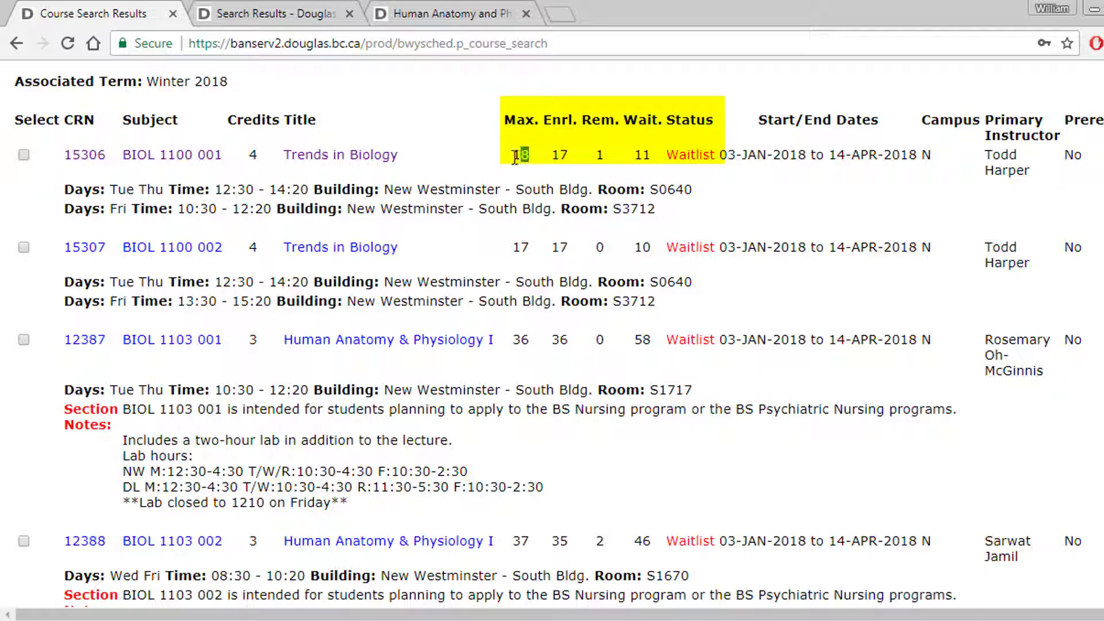
left_click(689, 193)
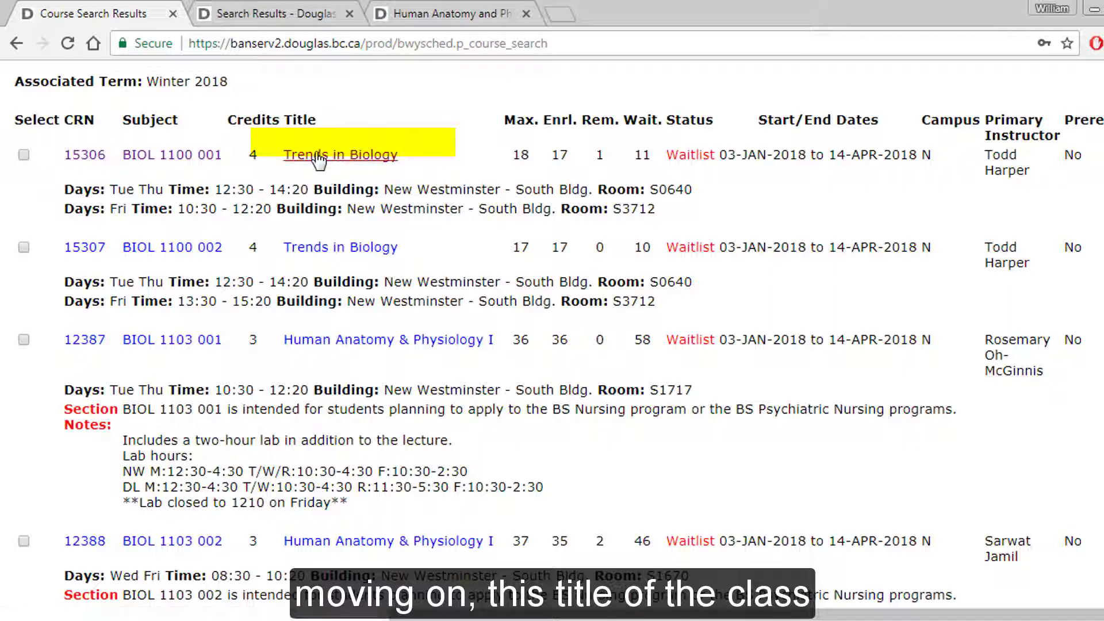
Step: Open the section details for Trends in Biology BIOL 1100 001 and read the course description
left_click(352, 155)
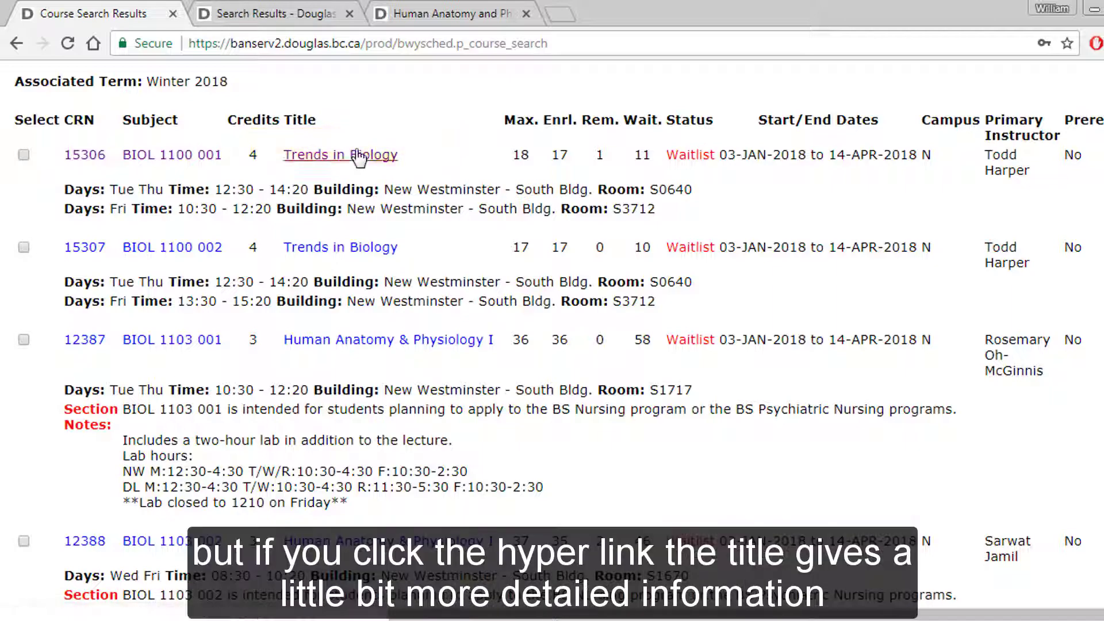
scroll(570, 293, "down", 4)
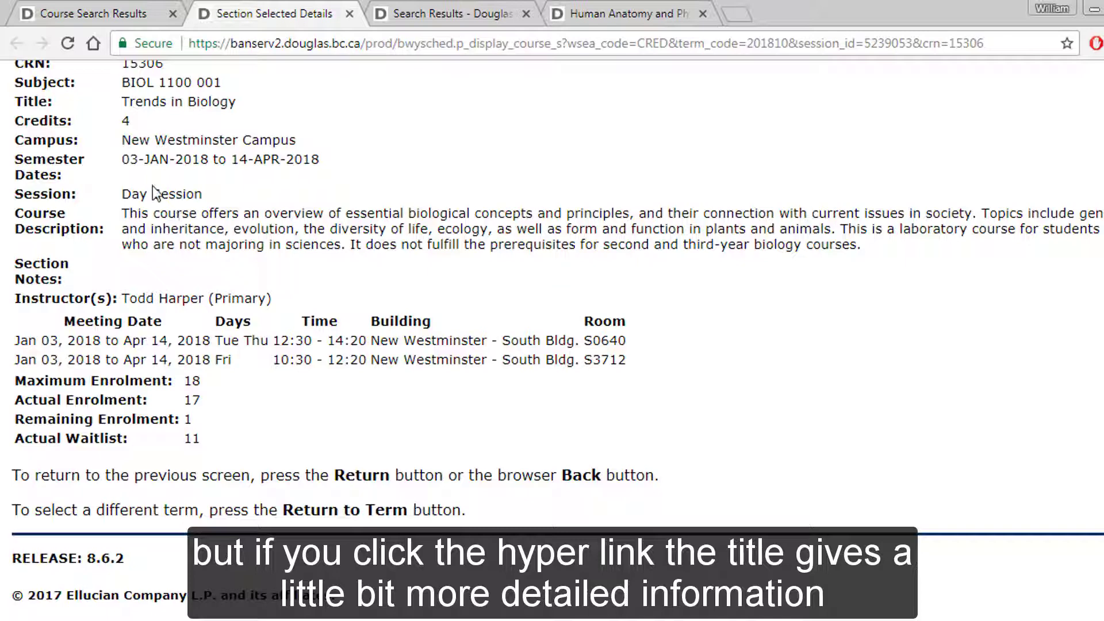
scroll(176, 184, "up", 3)
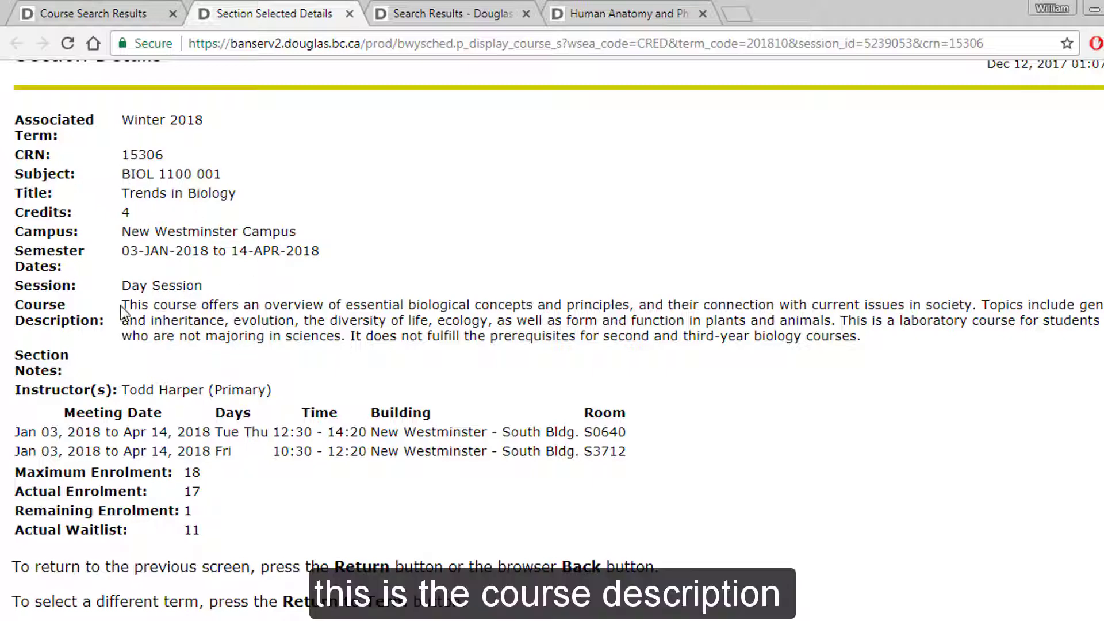
left_click_drag(867, 339, 123, 305)
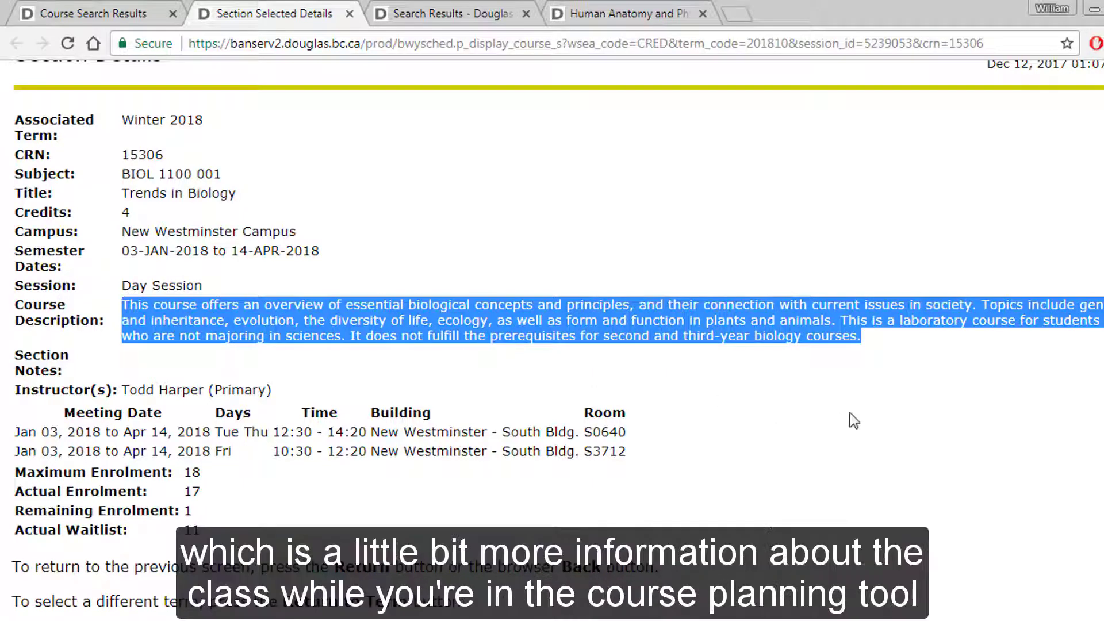
left_click(943, 387)
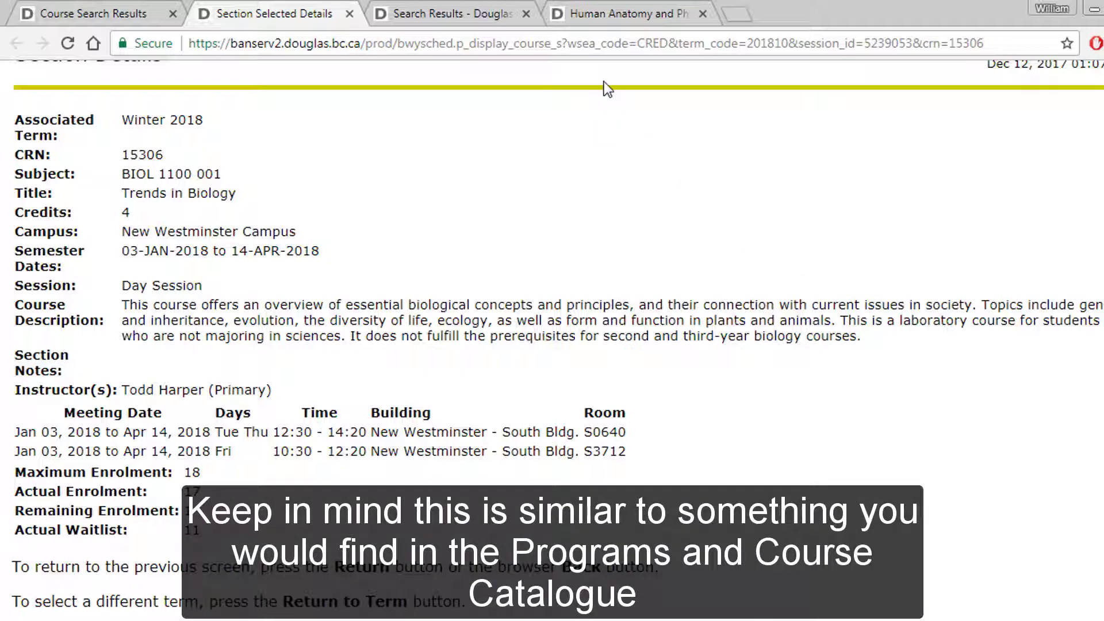
Step: Switch to the catalogue page for BIOL 1203, Human Anatomy and Physiology II, and read its overview
left_click(627, 16)
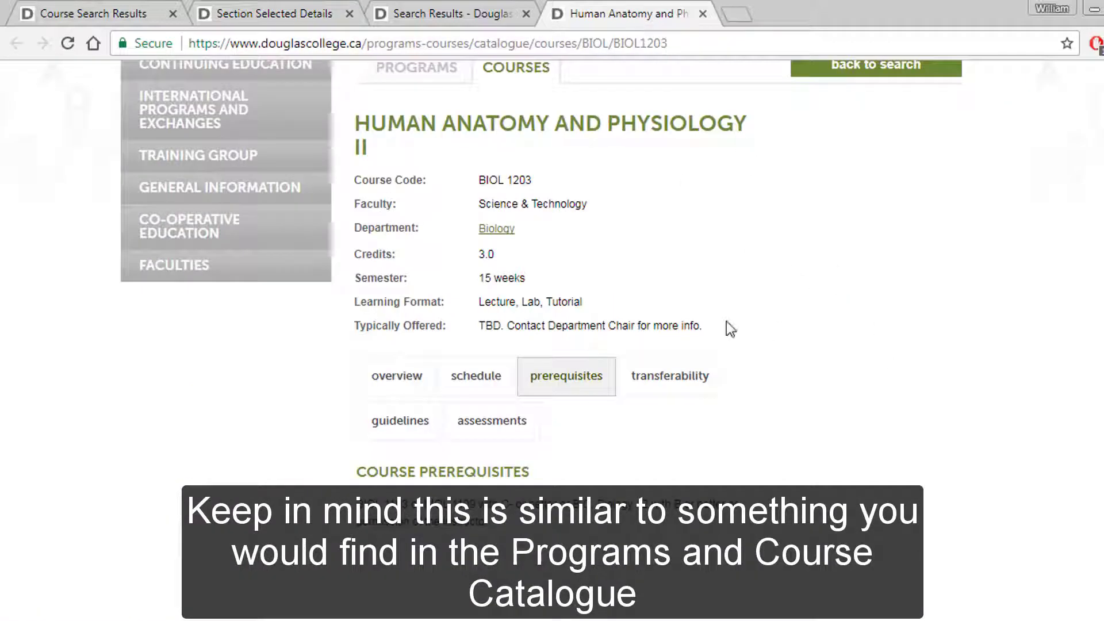
scroll(646, 395, "up", 5)
scroll(495, 437, "down", 6)
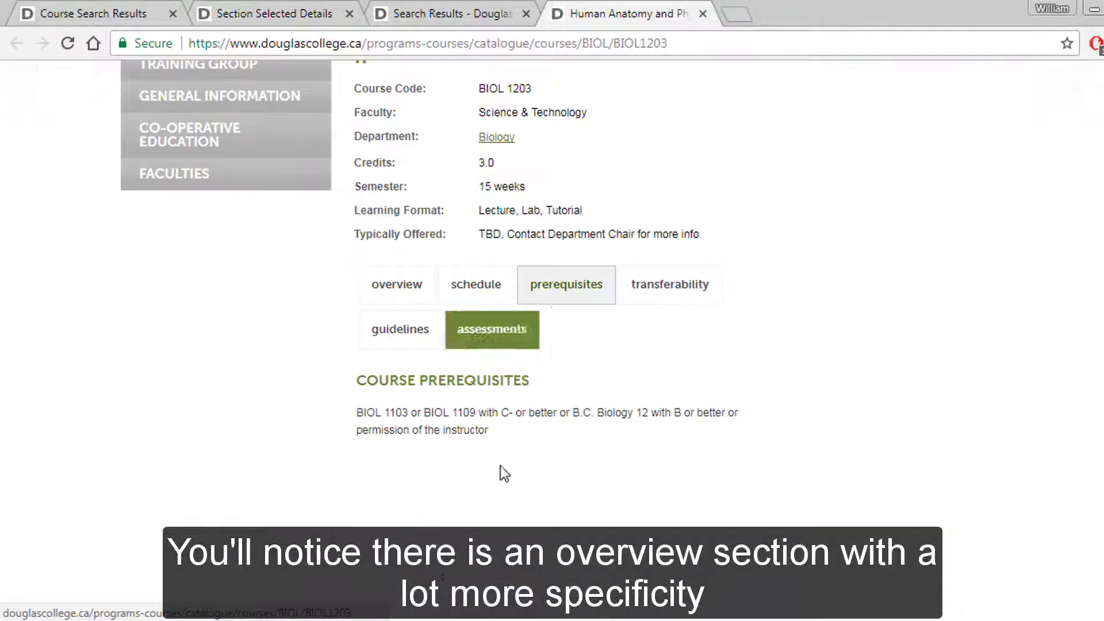
left_click(423, 296)
scroll(556, 349, "down", 5)
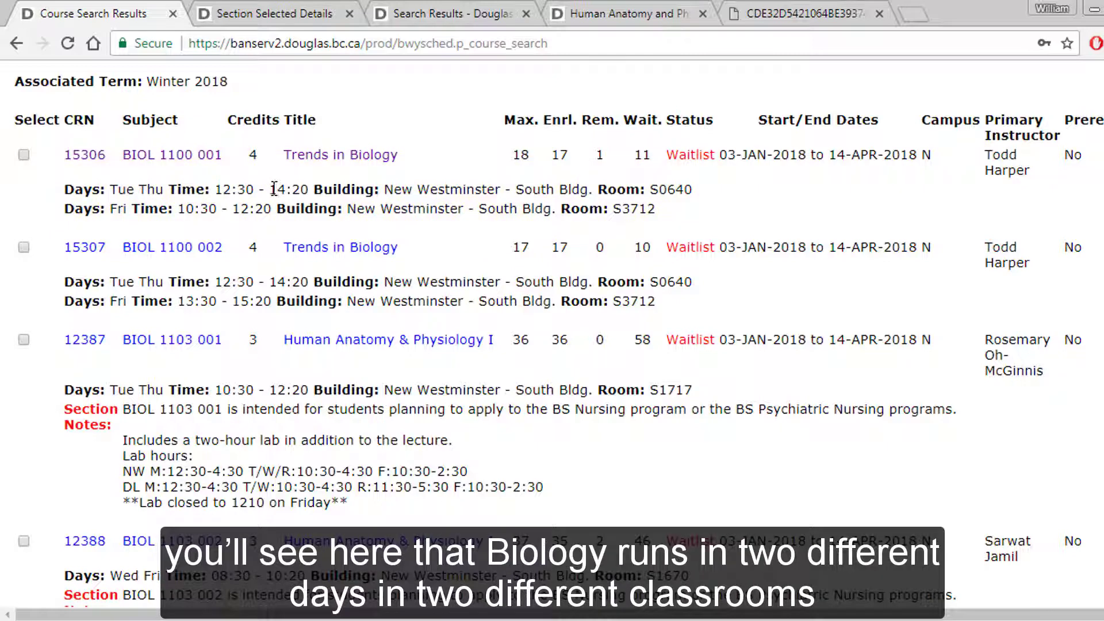
Step: Examine the meeting times of BIOL 1100 001 and the lab hours in the BIOL 1103 001 section notes
left_click_drag(271, 189, 311, 190)
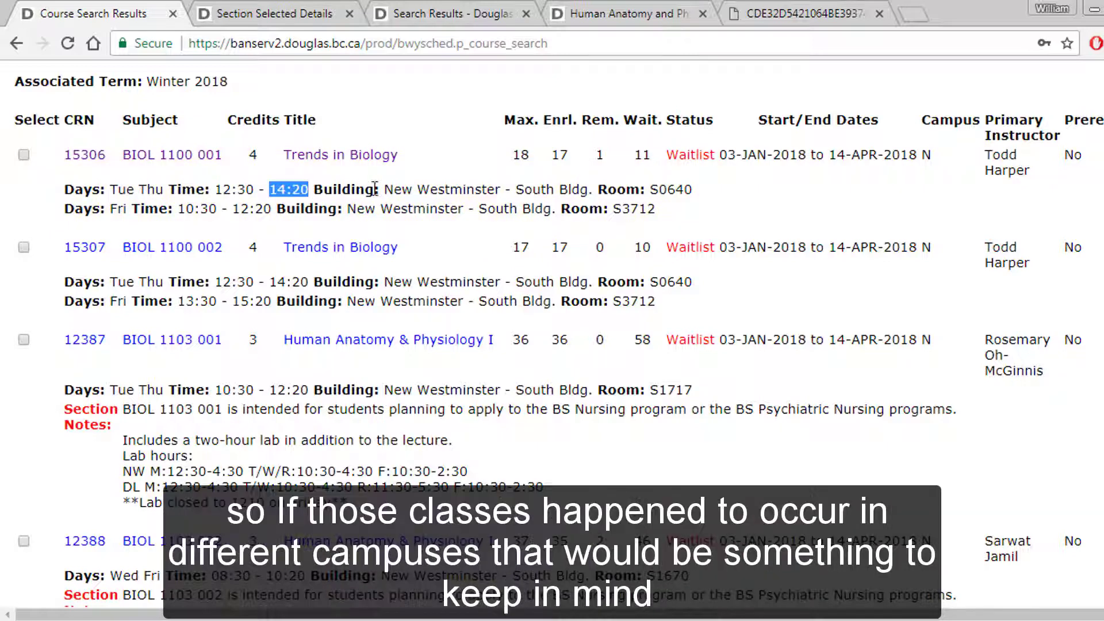
left_click(704, 337)
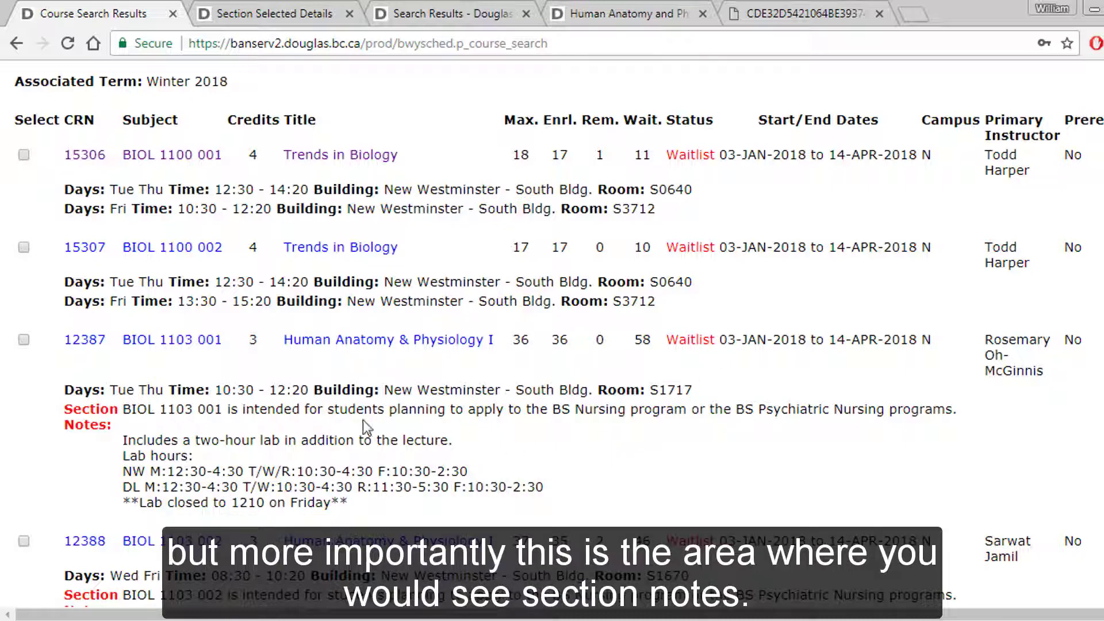
scroll(199, 415, "down", 3)
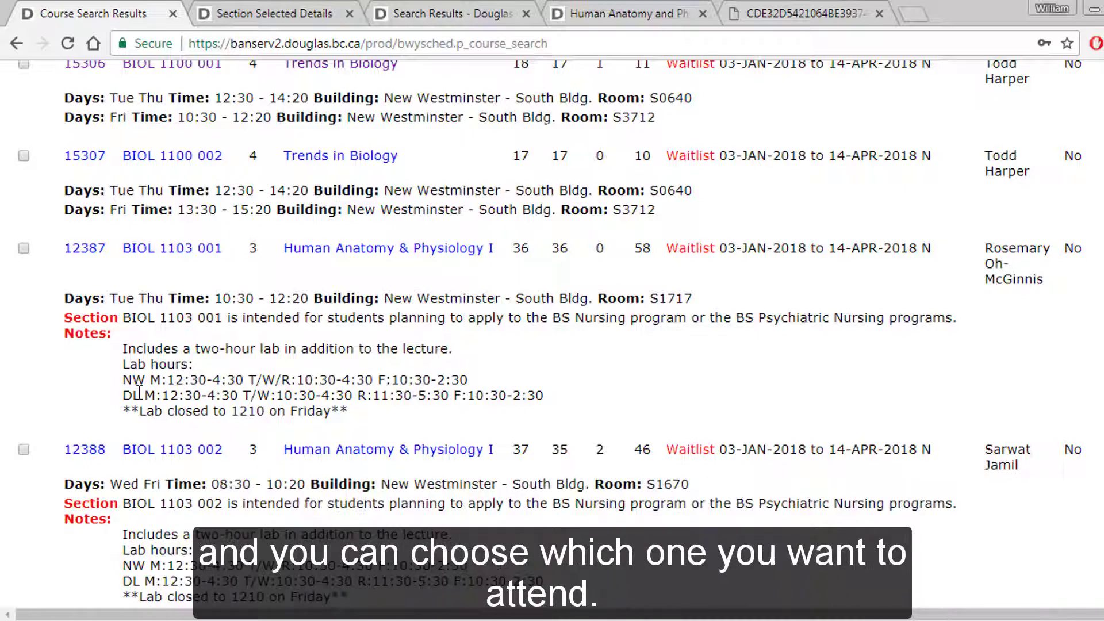
left_click_drag(144, 393, 124, 394)
left_click(525, 282)
Step: Select the BIOL 1209 002 section in the results and send it to the worksheet
scroll(525, 281, "down", 15)
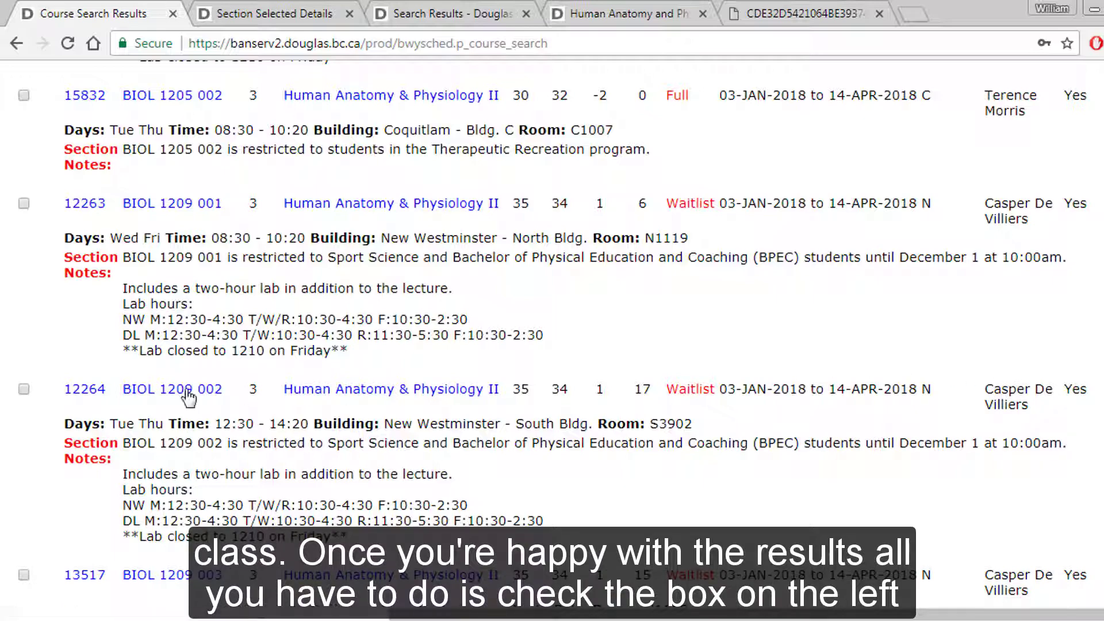
left_click(23, 390)
scroll(111, 382, "down", 20)
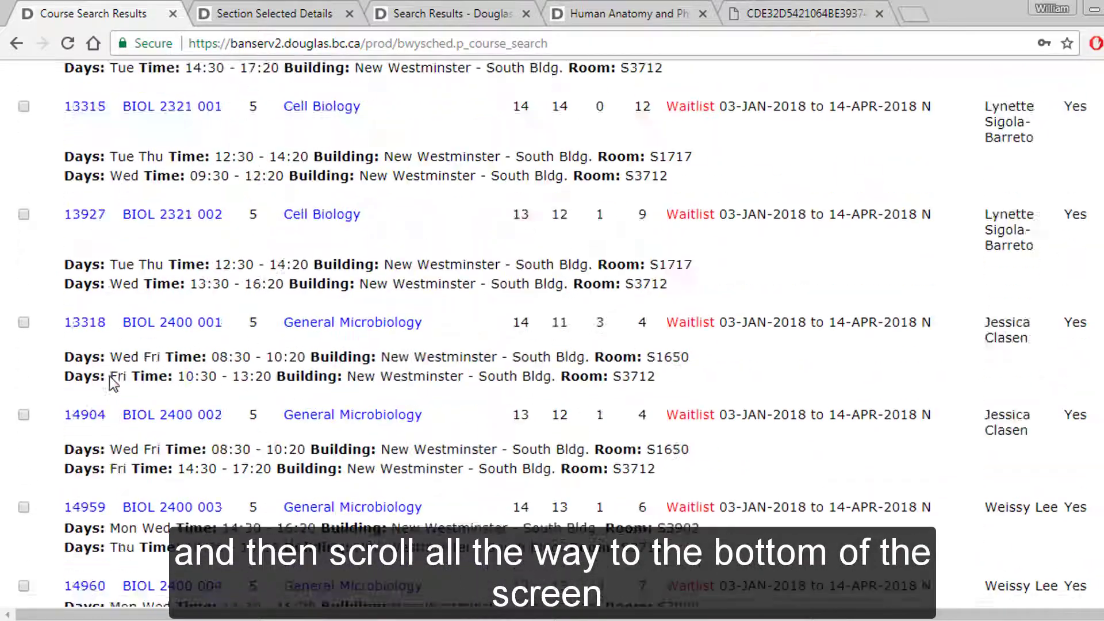
scroll(122, 362, "down", 10)
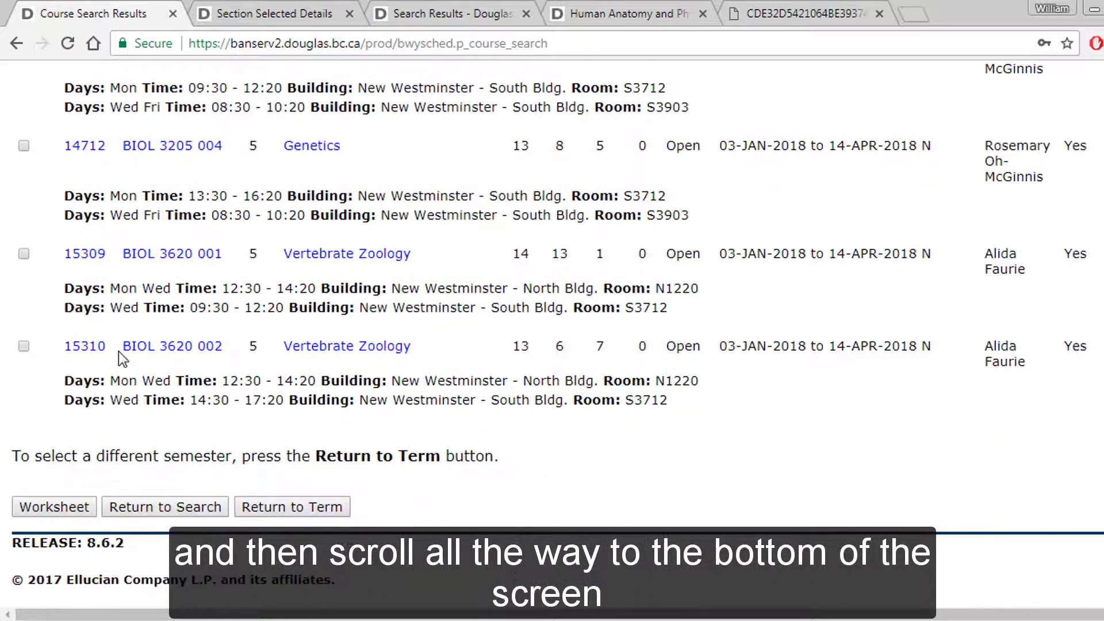
left_click(51, 505)
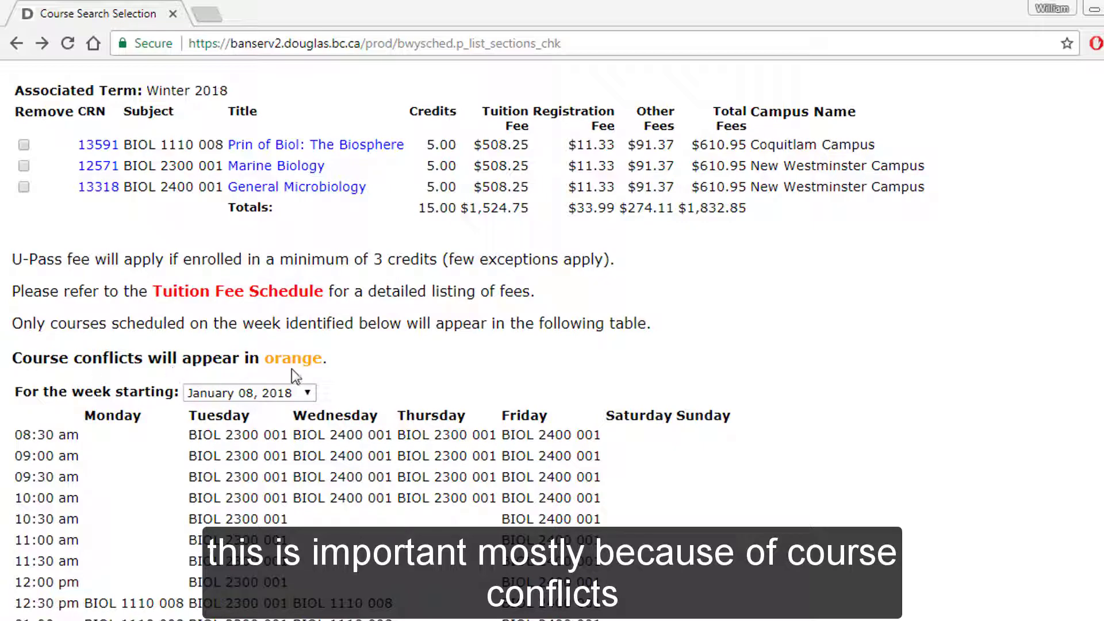
Step: View the worksheet timetable for the weeks starting January 15, January 29 and February 19, 2018
scroll(552, 340, "down", 2)
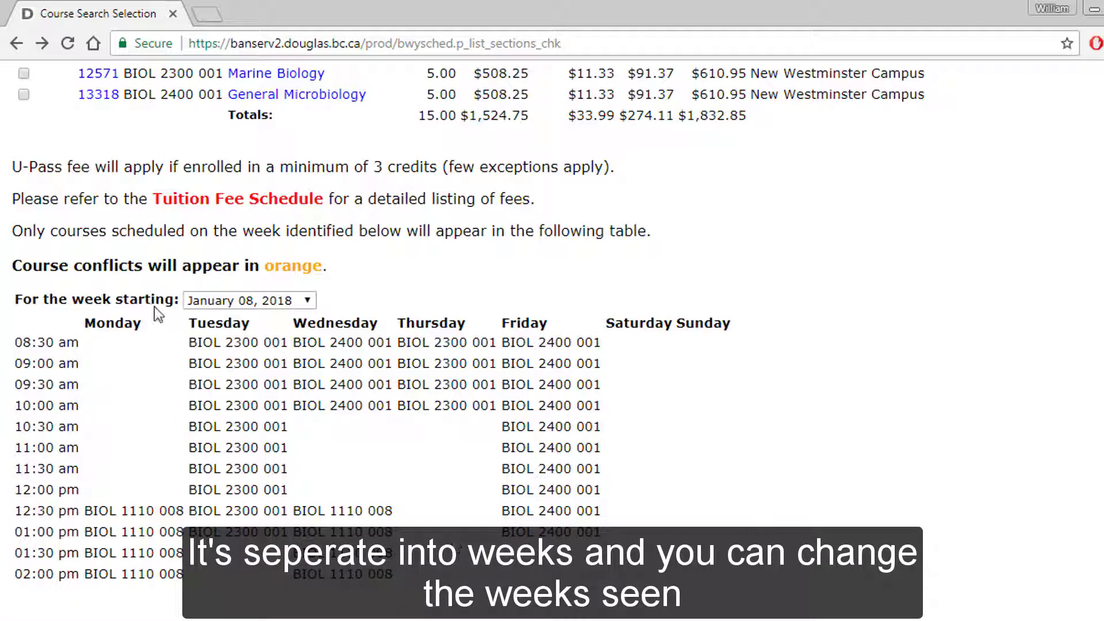
left_click(289, 308)
left_click(288, 308)
left_click(288, 308)
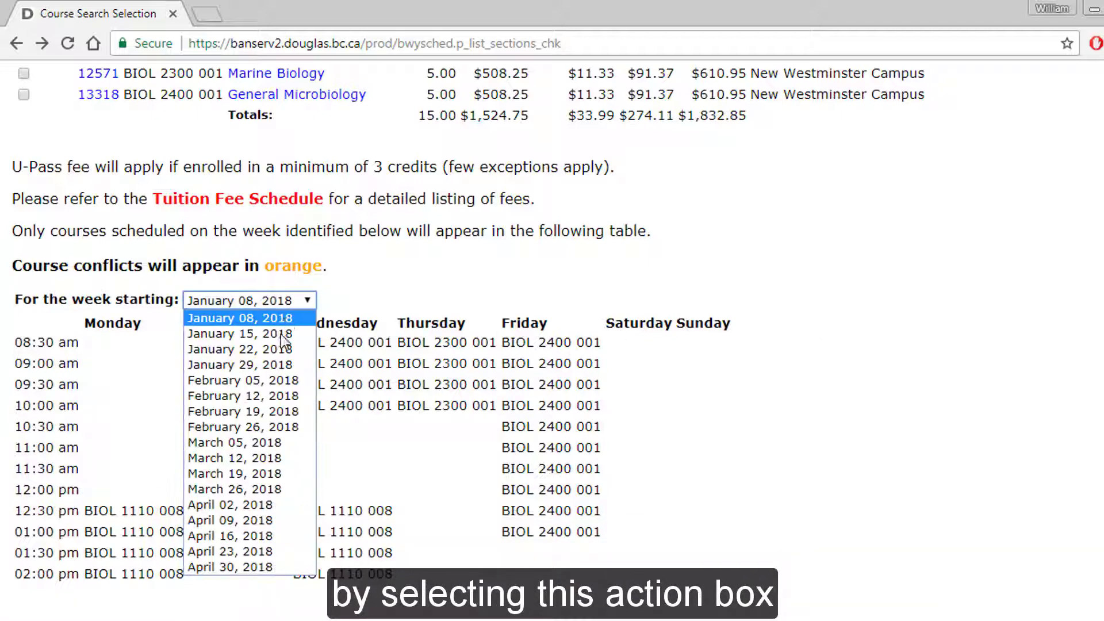
left_click(286, 333)
left_click(290, 304)
left_click(286, 363)
left_click(284, 308)
left_click(282, 411)
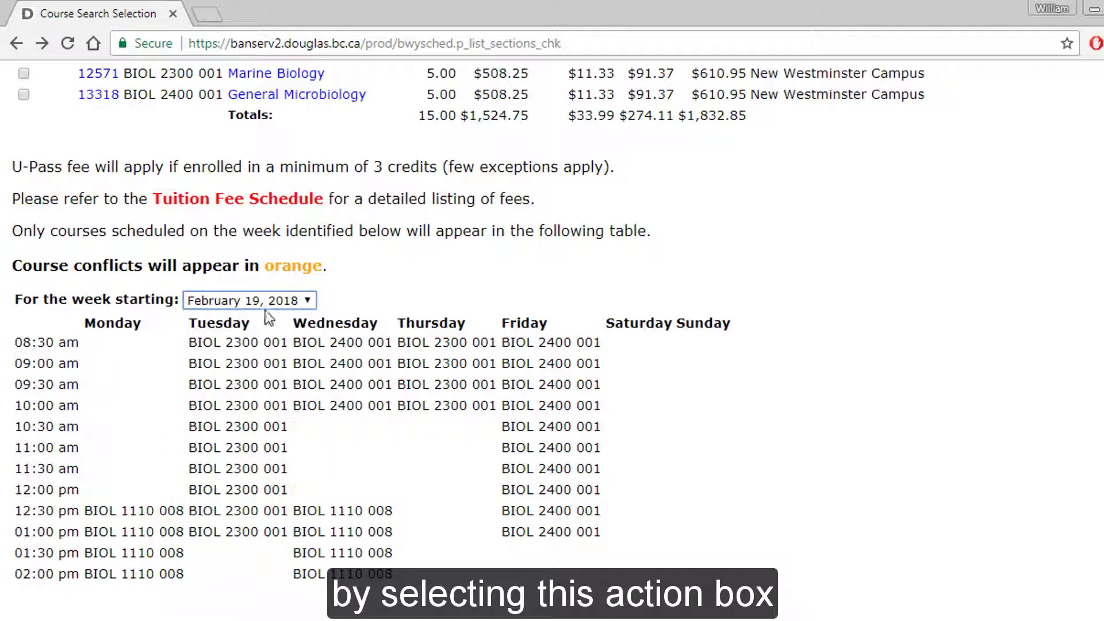
Step: View the worksheet timetable for the weeks starting February 26 and March 05, 2018
left_click(270, 299)
left_click(288, 428)
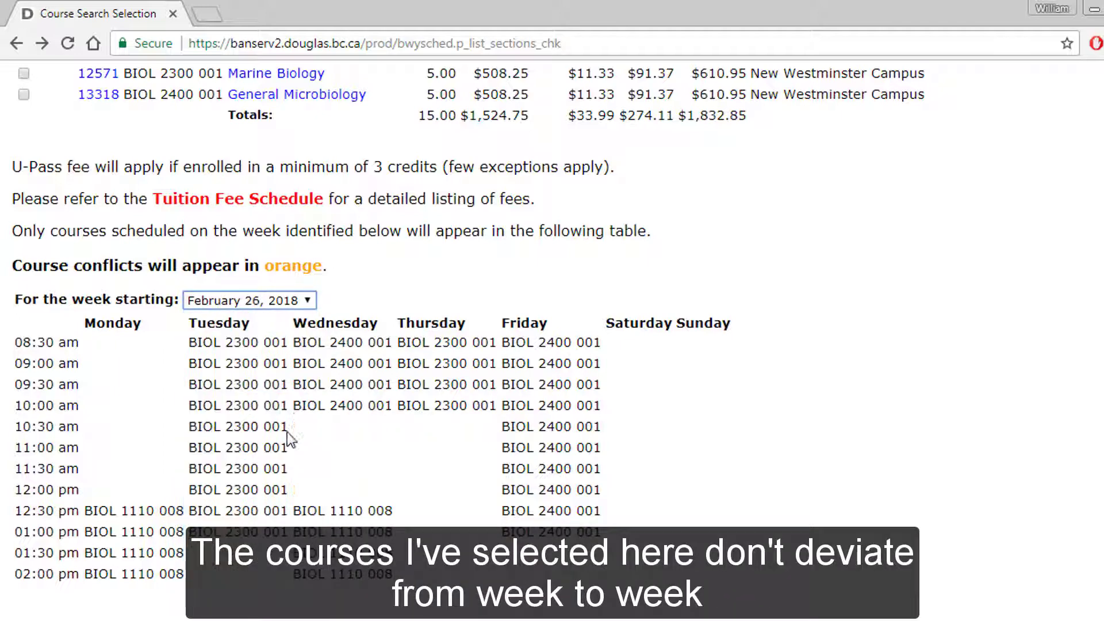
left_click(308, 300)
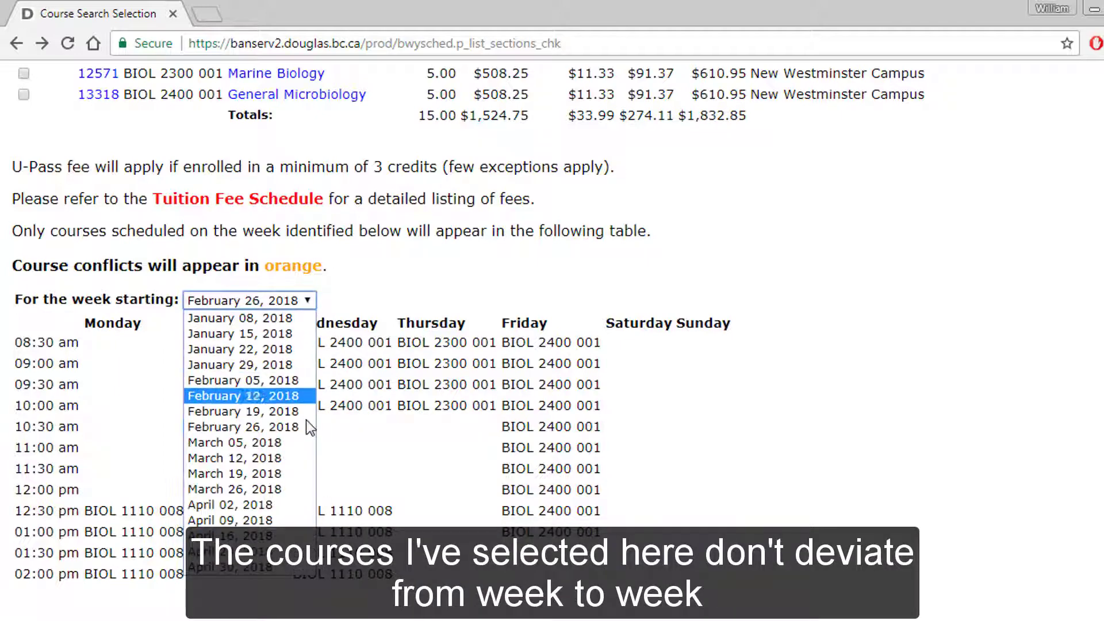
left_click(299, 442)
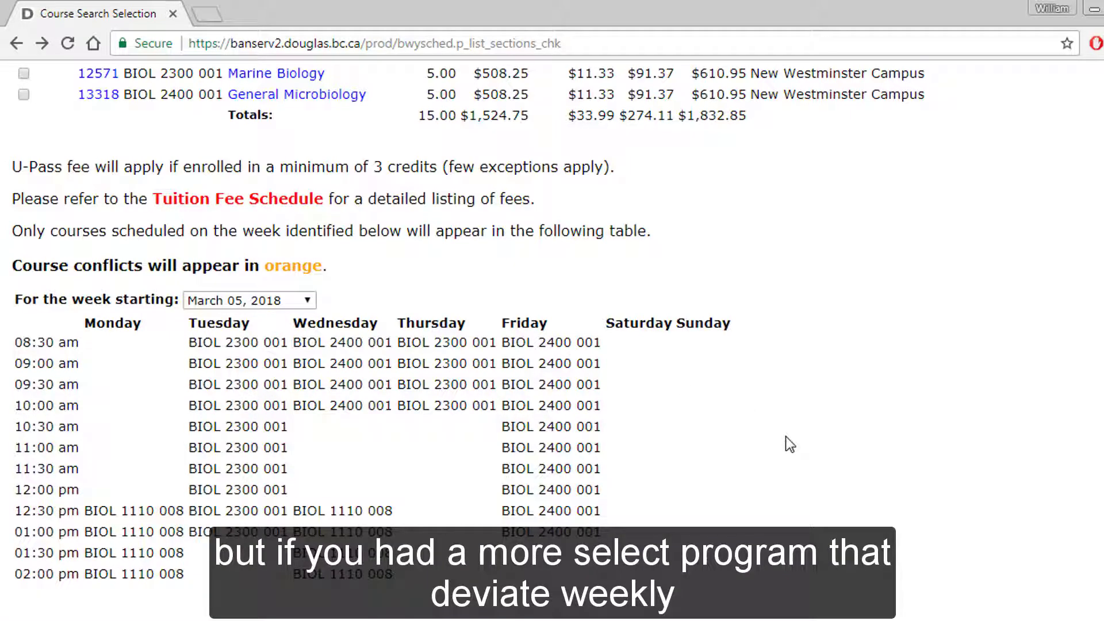
Step: Show the timetable for the week starting January 15, 2018, then January 29, 2018, and return to the course and fee list
left_click(266, 299)
left_click(262, 333)
left_click(271, 304)
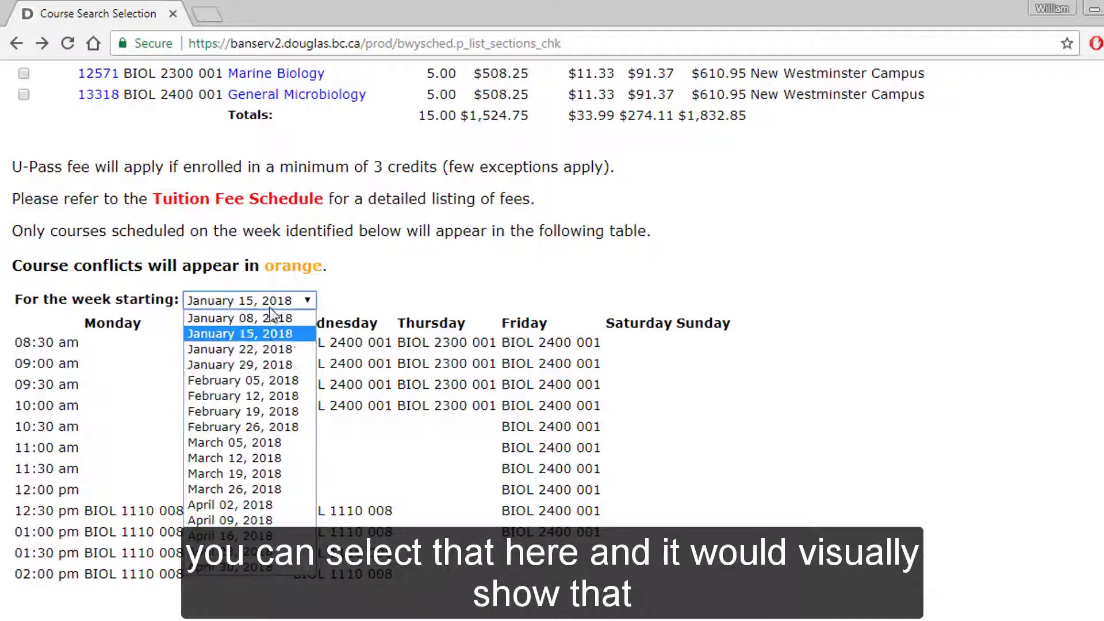
left_click(263, 365)
left_click(268, 305)
left_click(1080, 447)
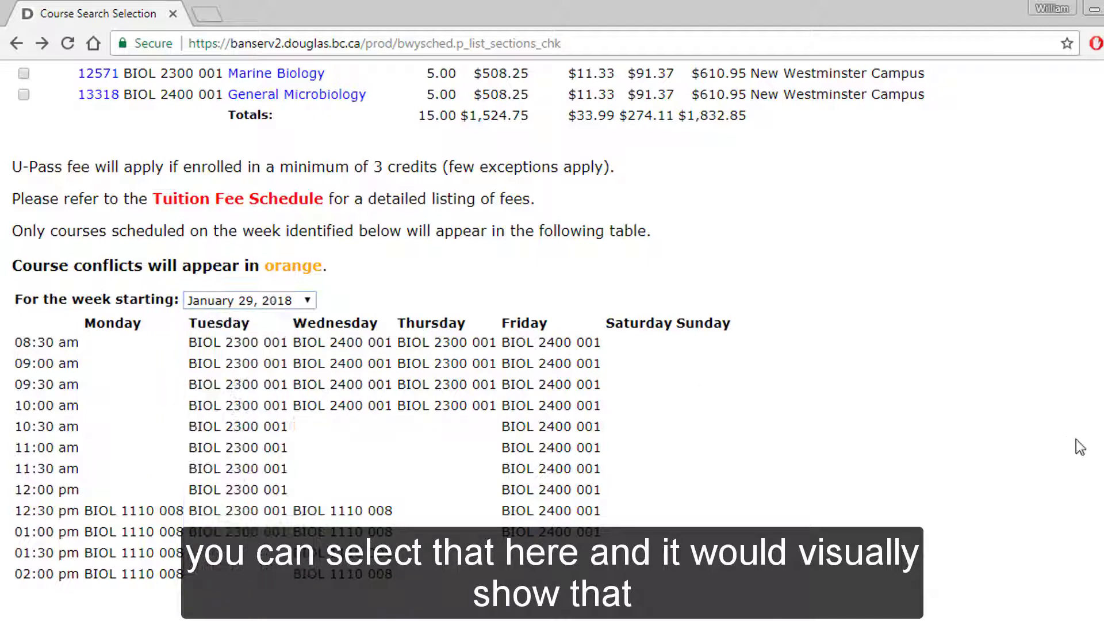
scroll(1076, 437, "up", 2)
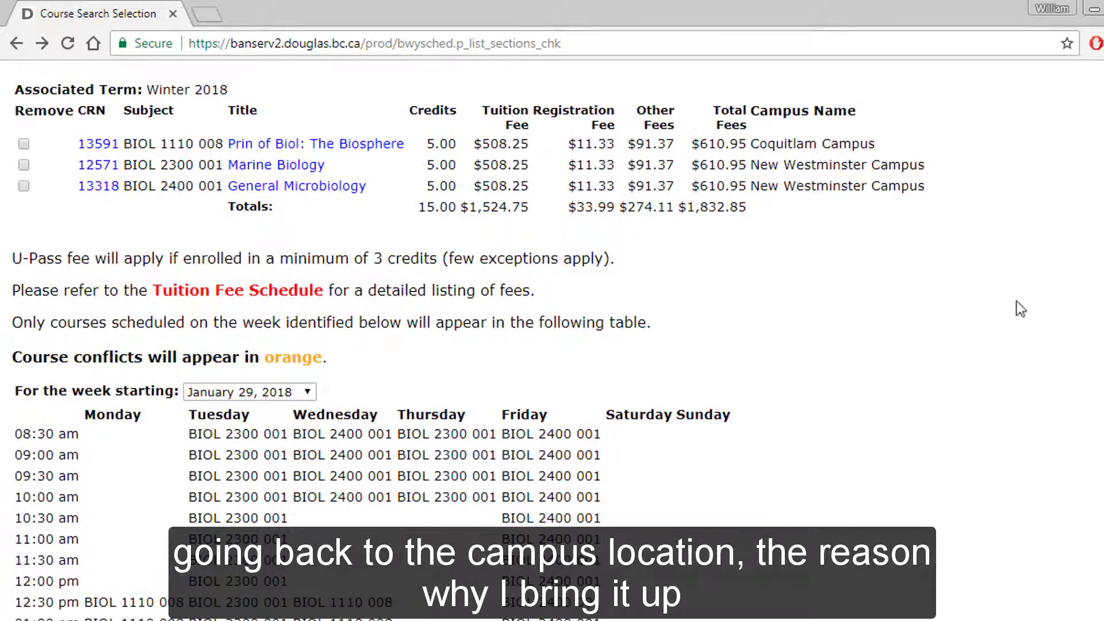
Step: Compare the worksheet's campus locations with the class times for the week starting January 29, 2018, checking for conflicts and travel gaps
scroll(992, 478, "down", 2)
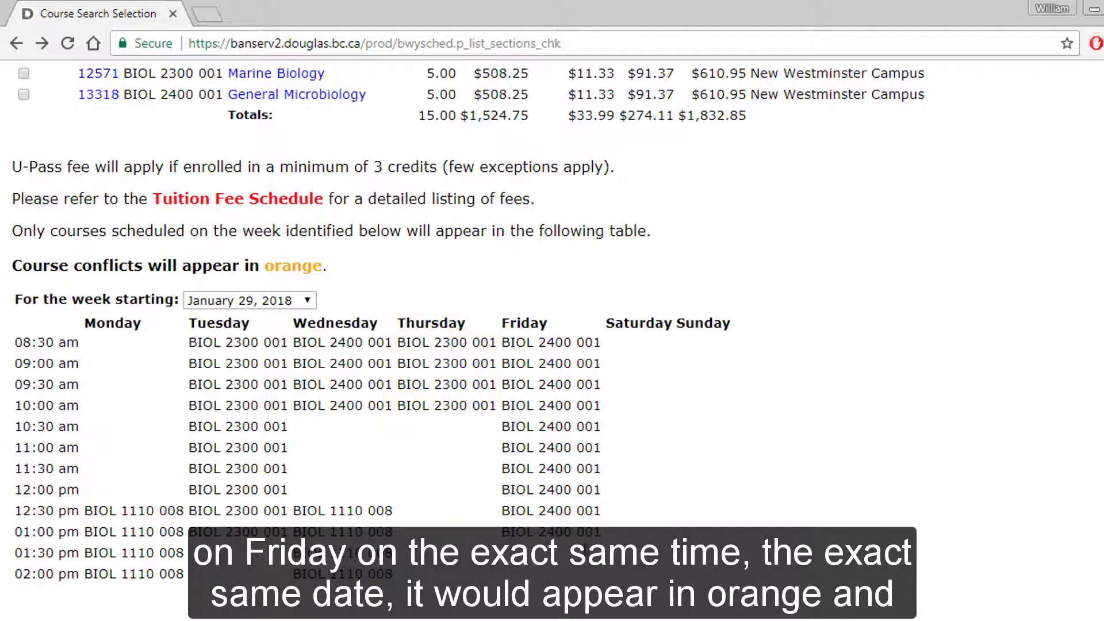
scroll(563, 515, "up", 1)
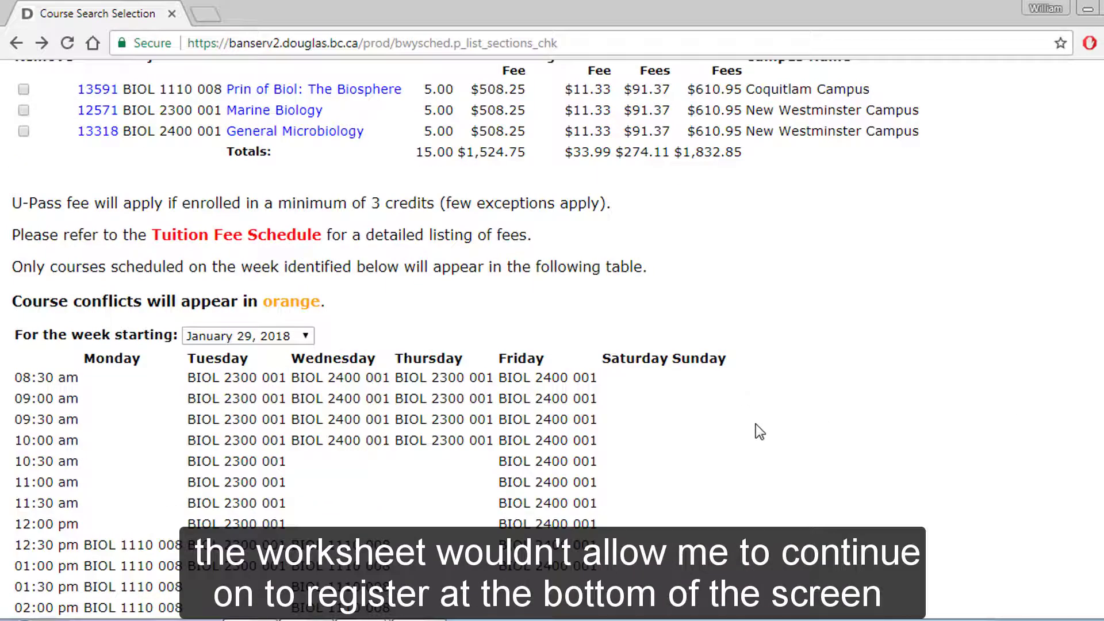
scroll(822, 475, "down", 2)
scroll(823, 474, "down", 3)
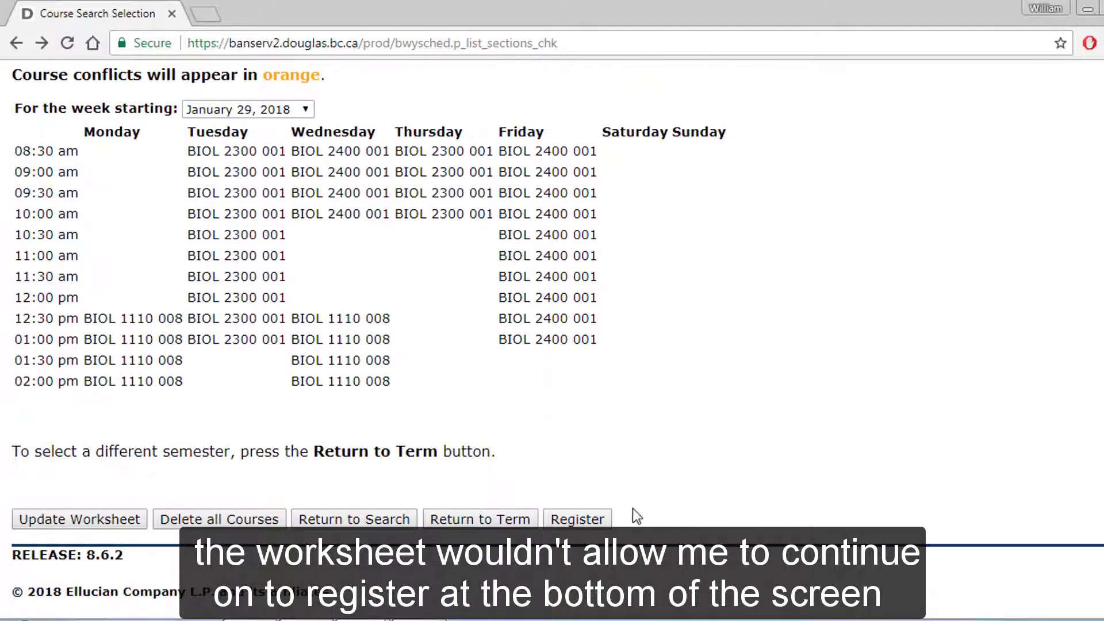
scroll(797, 557, "up", 4)
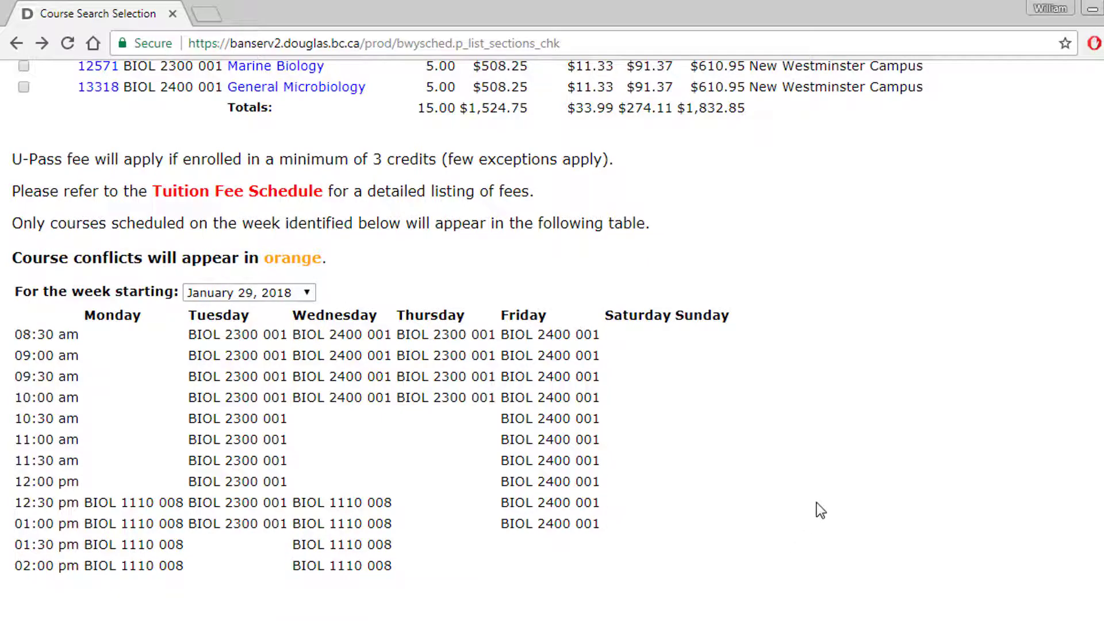
scroll(792, 495, "up", 2)
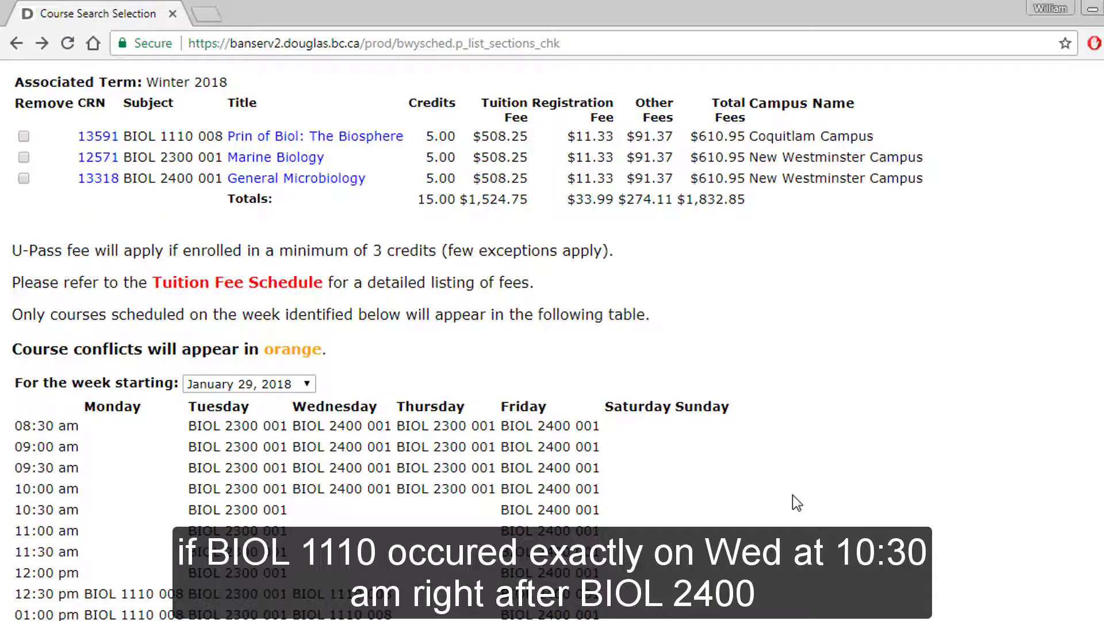
scroll(580, 524, "down", 2)
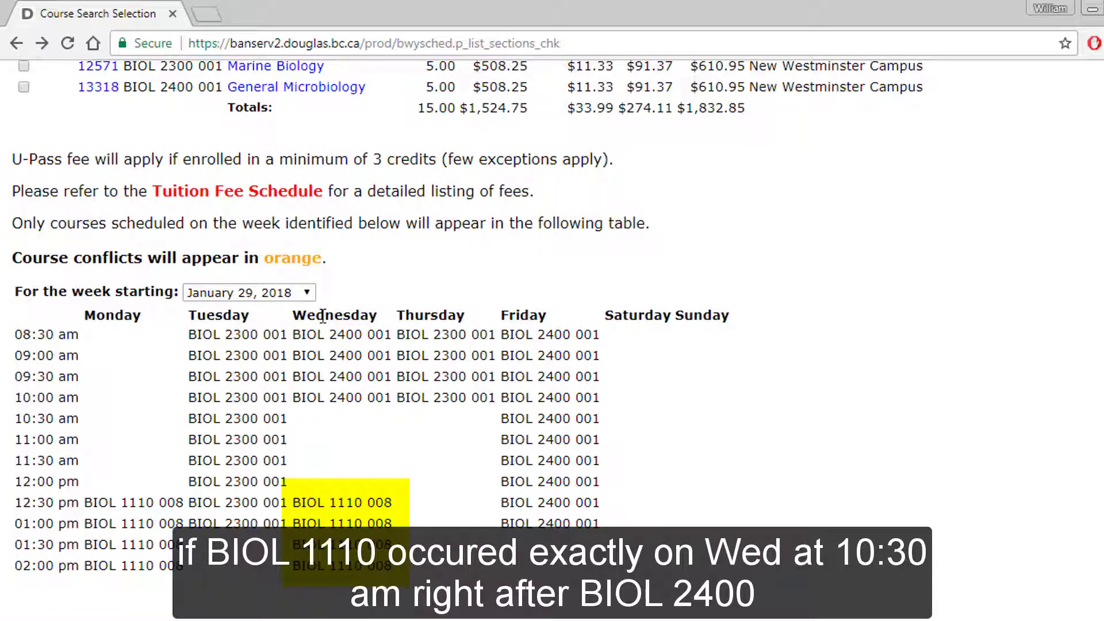
scroll(750, 464, "up", 2)
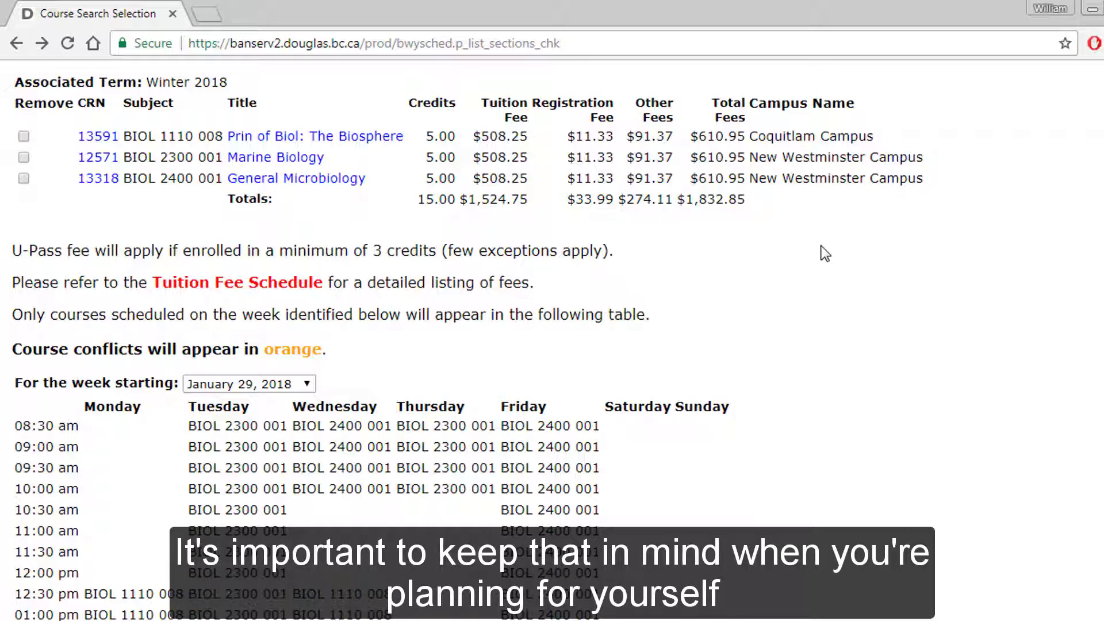
scroll(825, 254, "down", 2)
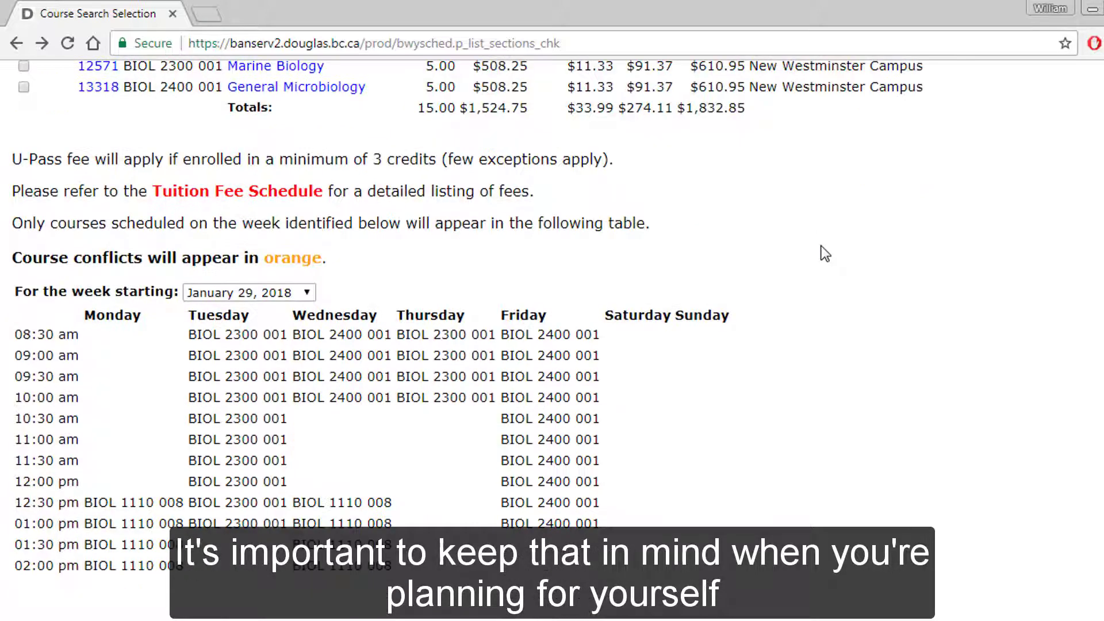
scroll(739, 406, "up", 2)
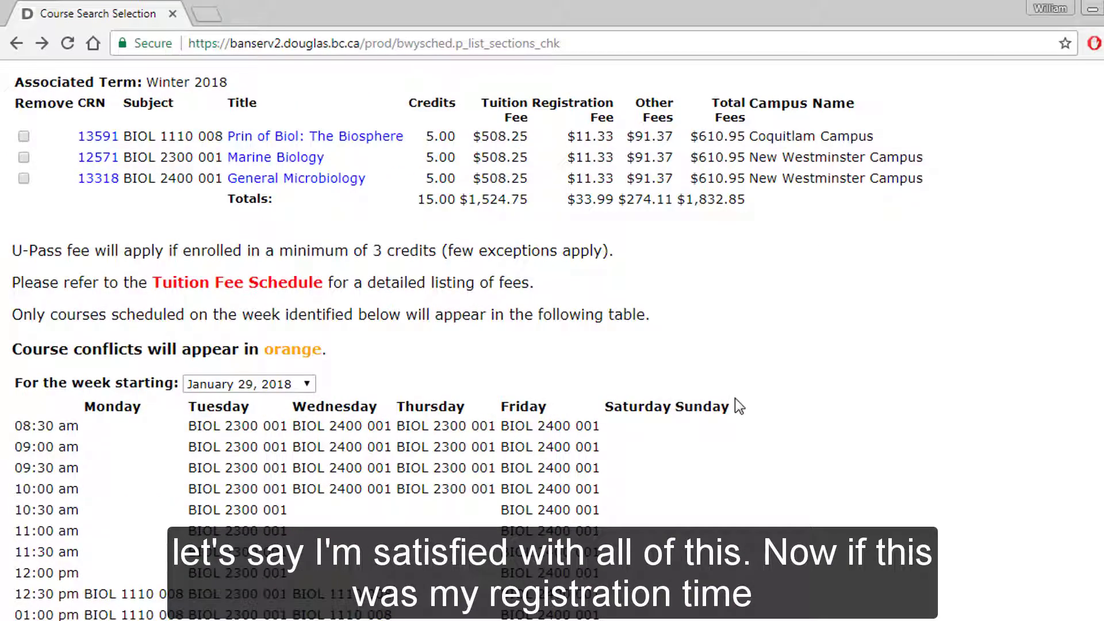
Step: Open the Add or Drop Courses page for registering the worksheet courses, and return to the worksheet's course and fee list
scroll(735, 398, "down", 2)
scroll(723, 418, "down", 4)
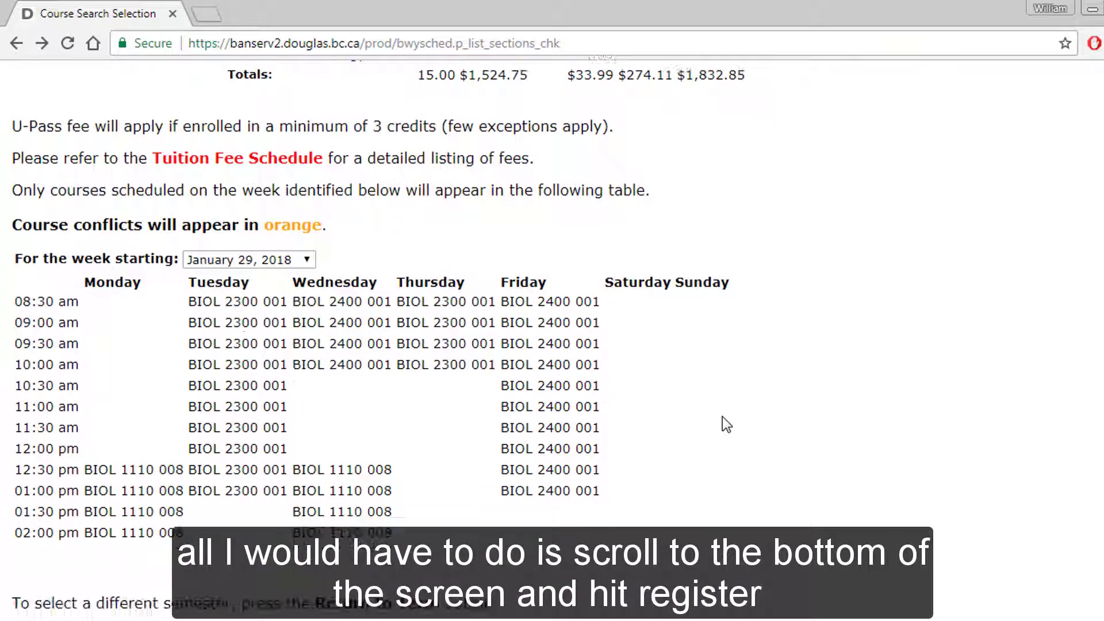
left_click(591, 526)
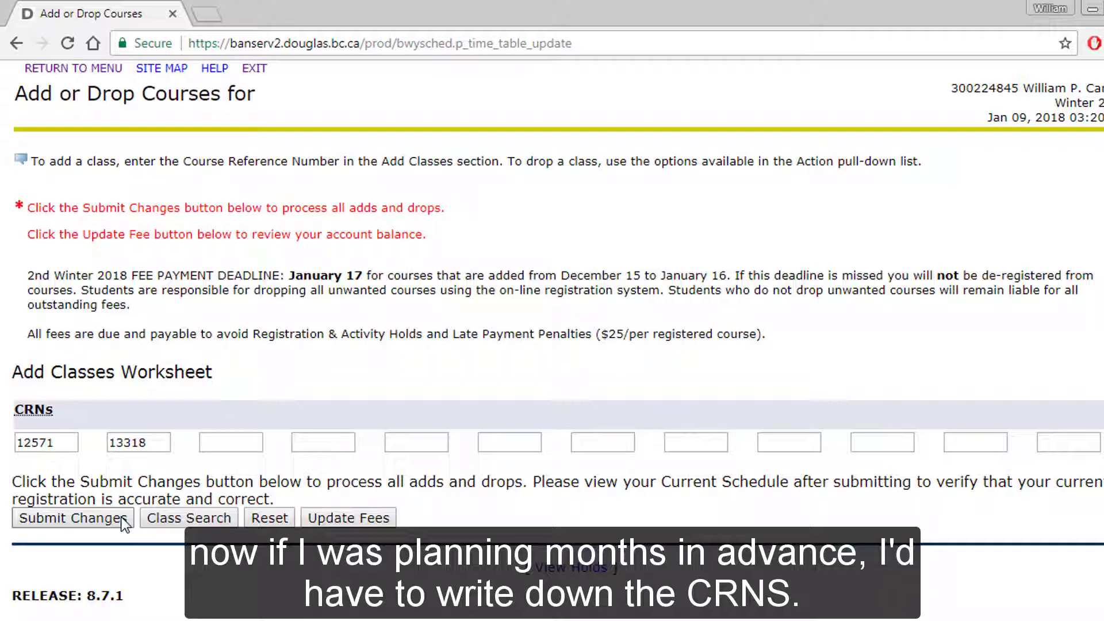
left_click(16, 43)
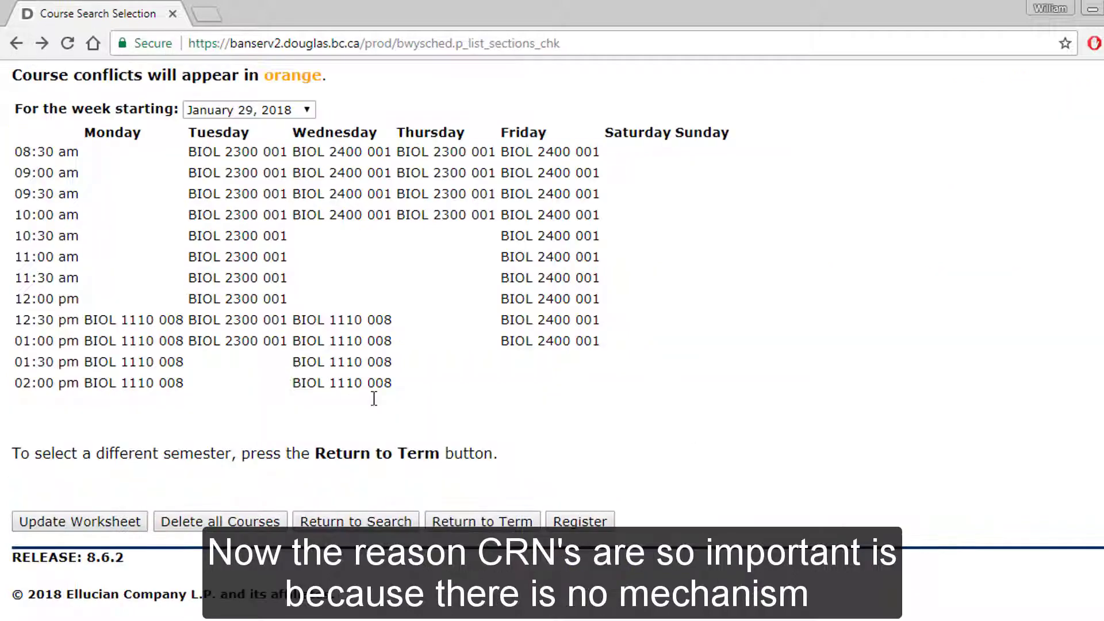
scroll(532, 461, "up", 3)
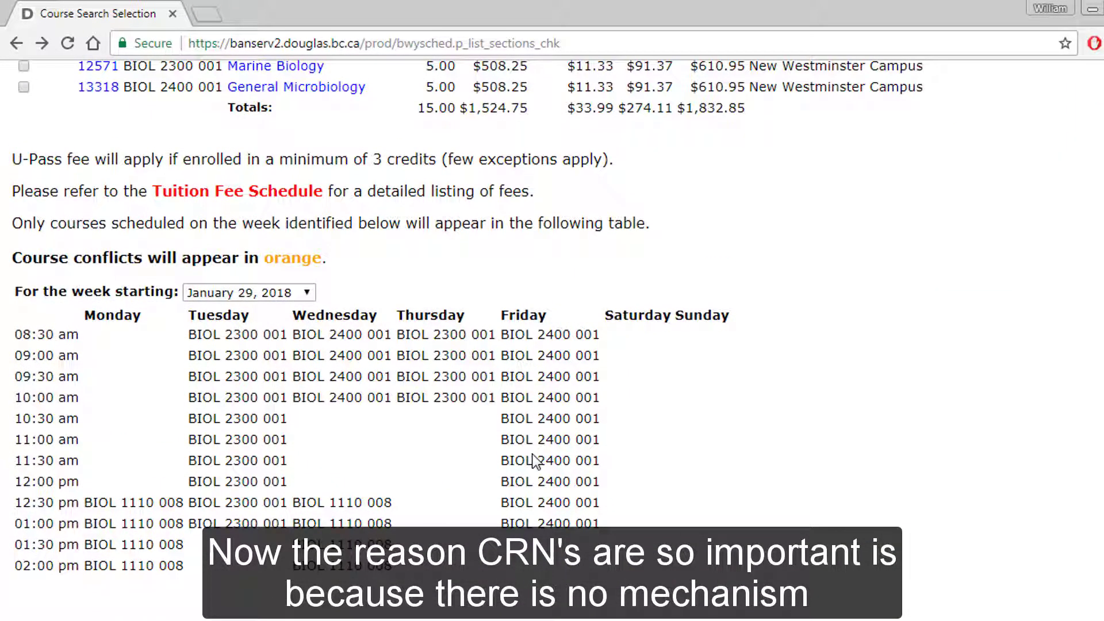
scroll(204, 385, "up", 2)
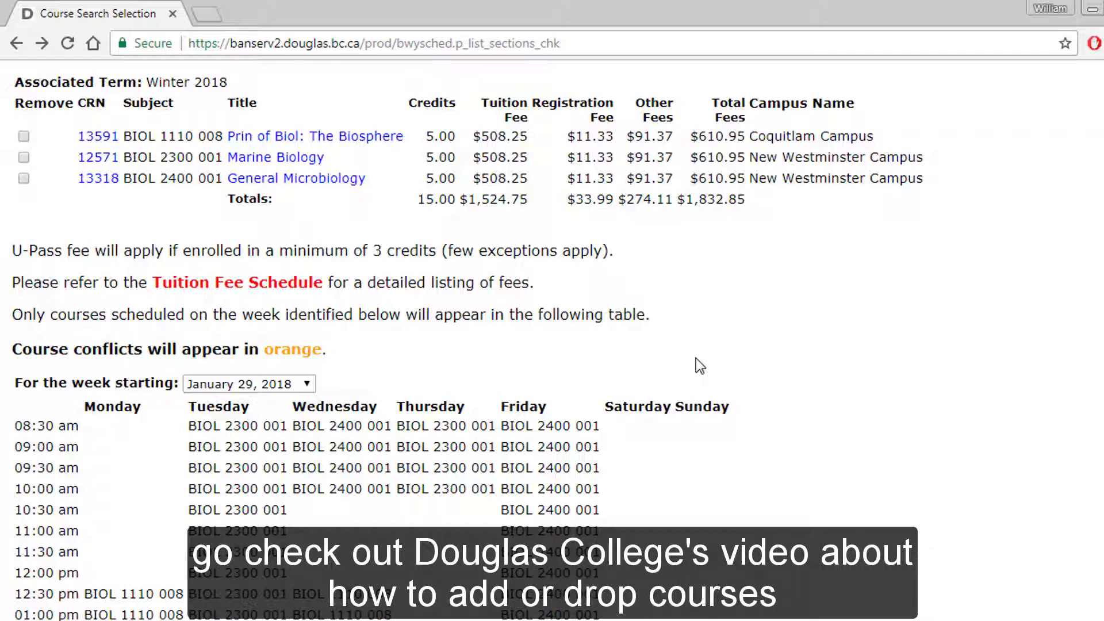
Step: Remove BIOL 1110 008, BIOL 2300 001 and BIOL 2400 001 from the Winter 2018 worksheet and update it
scroll(999, 334, "down", 1)
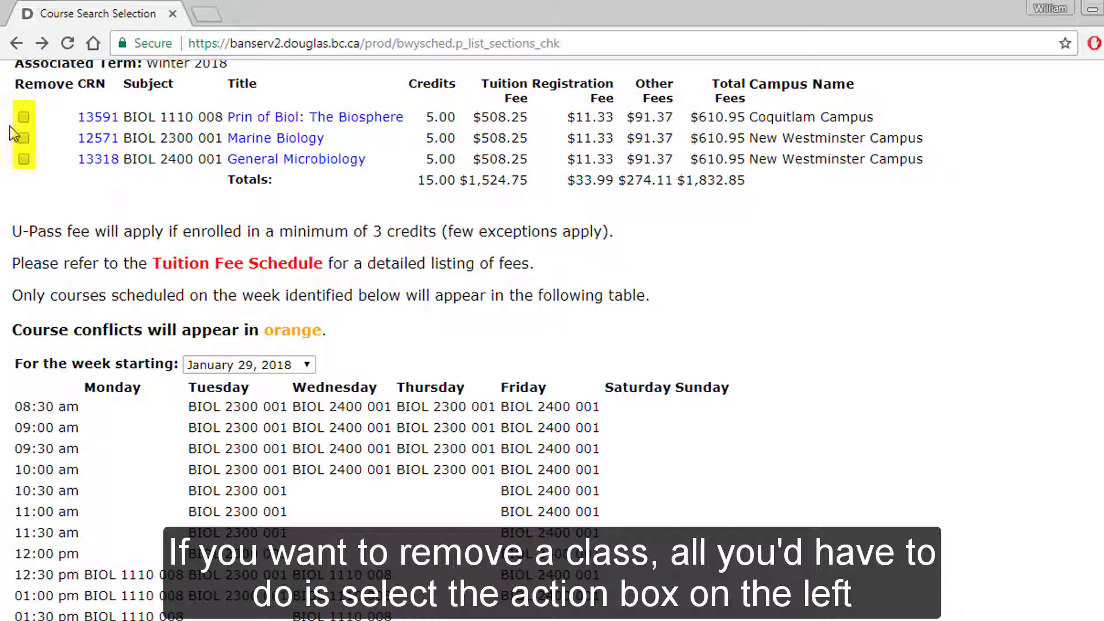
left_click(23, 116)
left_click(23, 138)
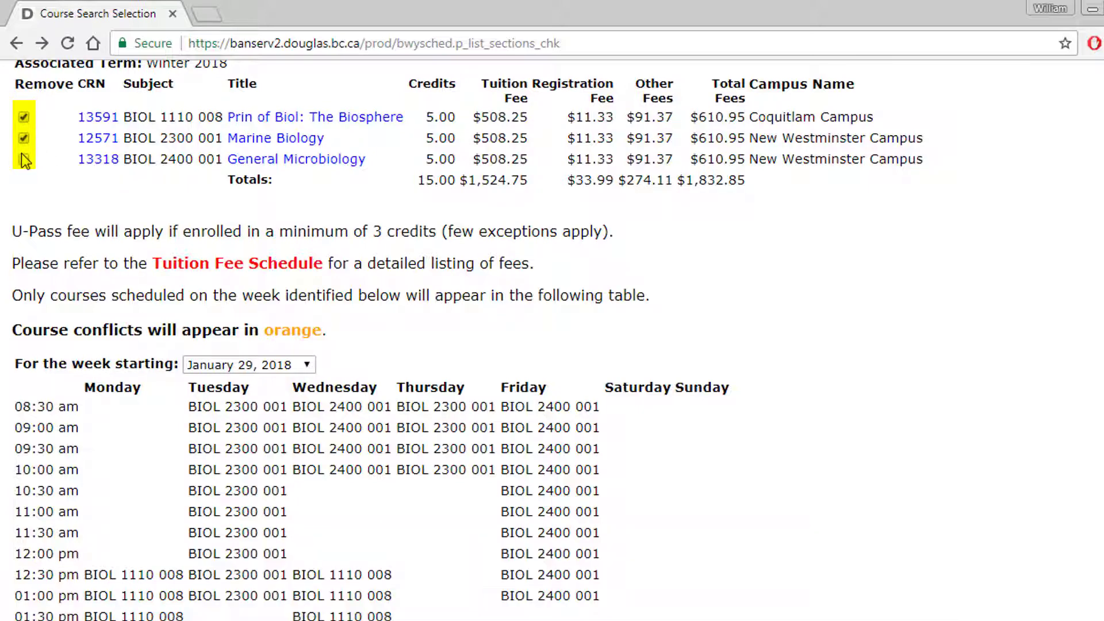
scroll(150, 222, "down", 4)
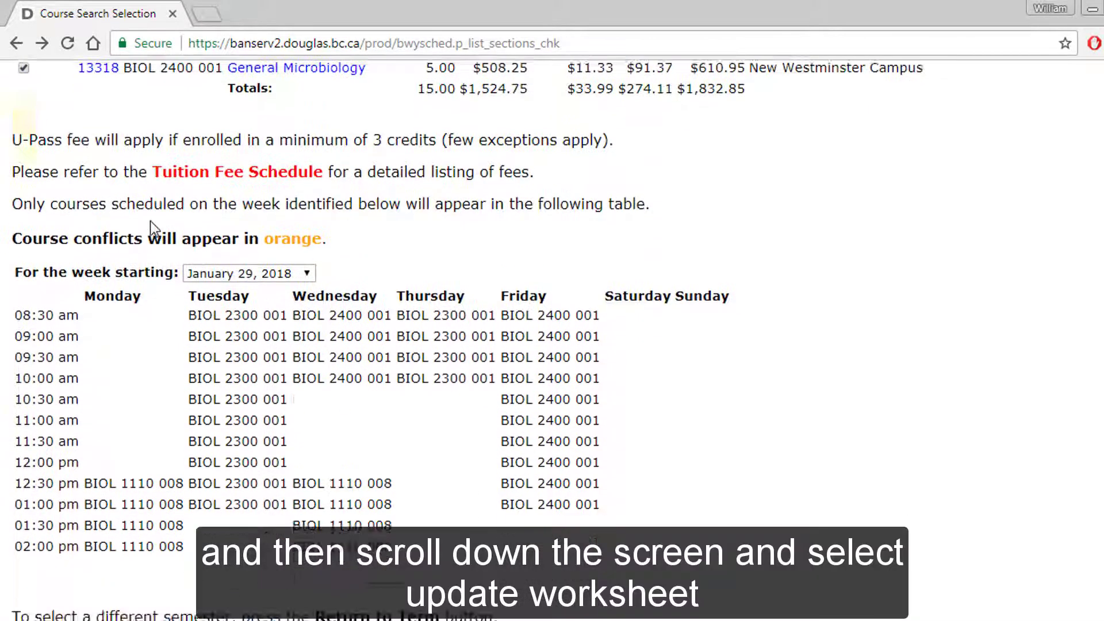
scroll(150, 221, "down", 1)
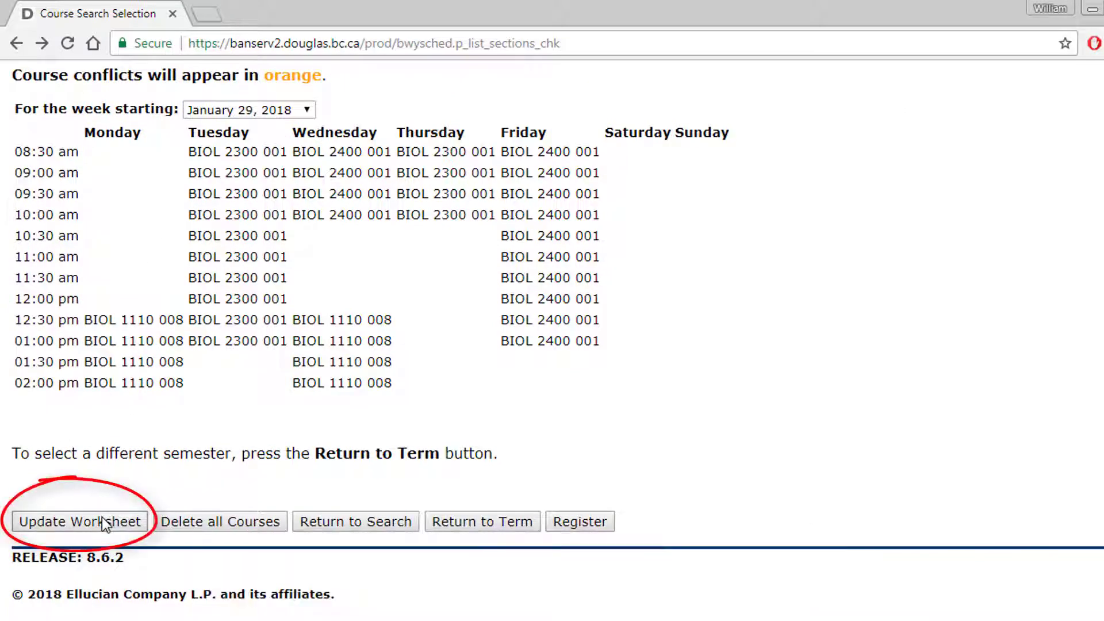
left_click(102, 520)
scroll(536, 497, "down", 4)
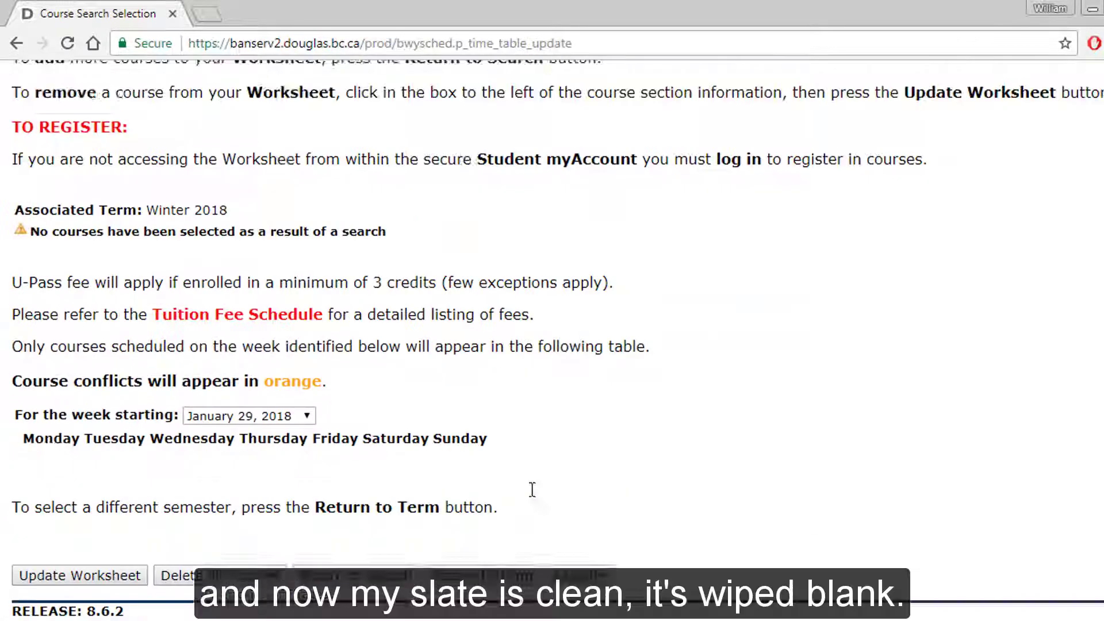